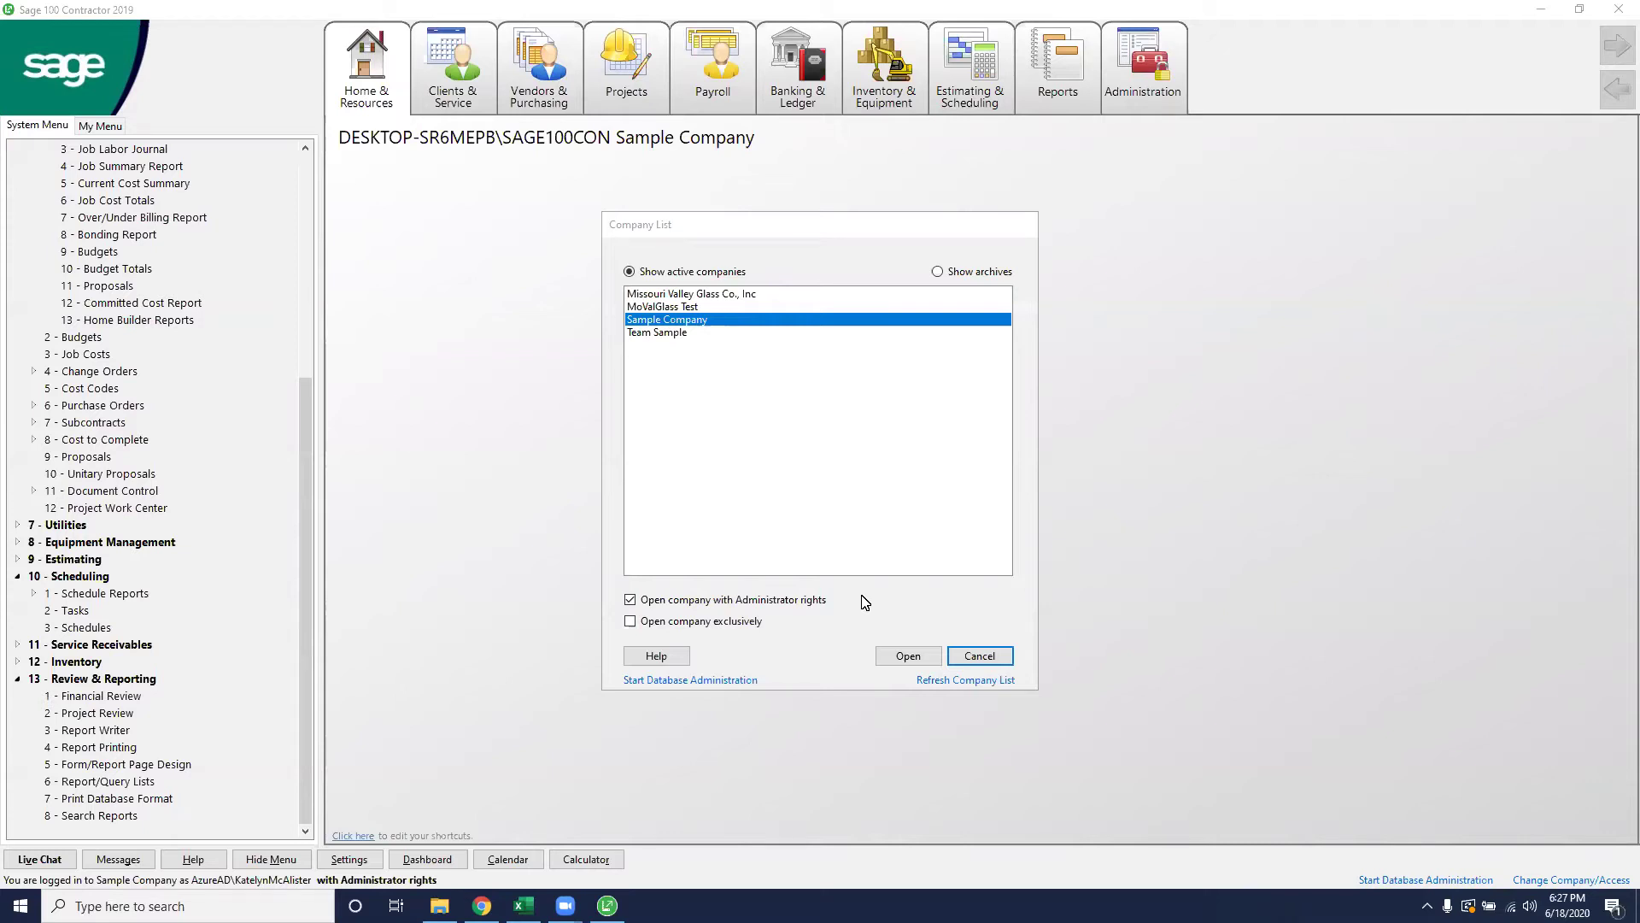
Open Sample Company from the Company List with administrator rights.
left_click(908, 655)
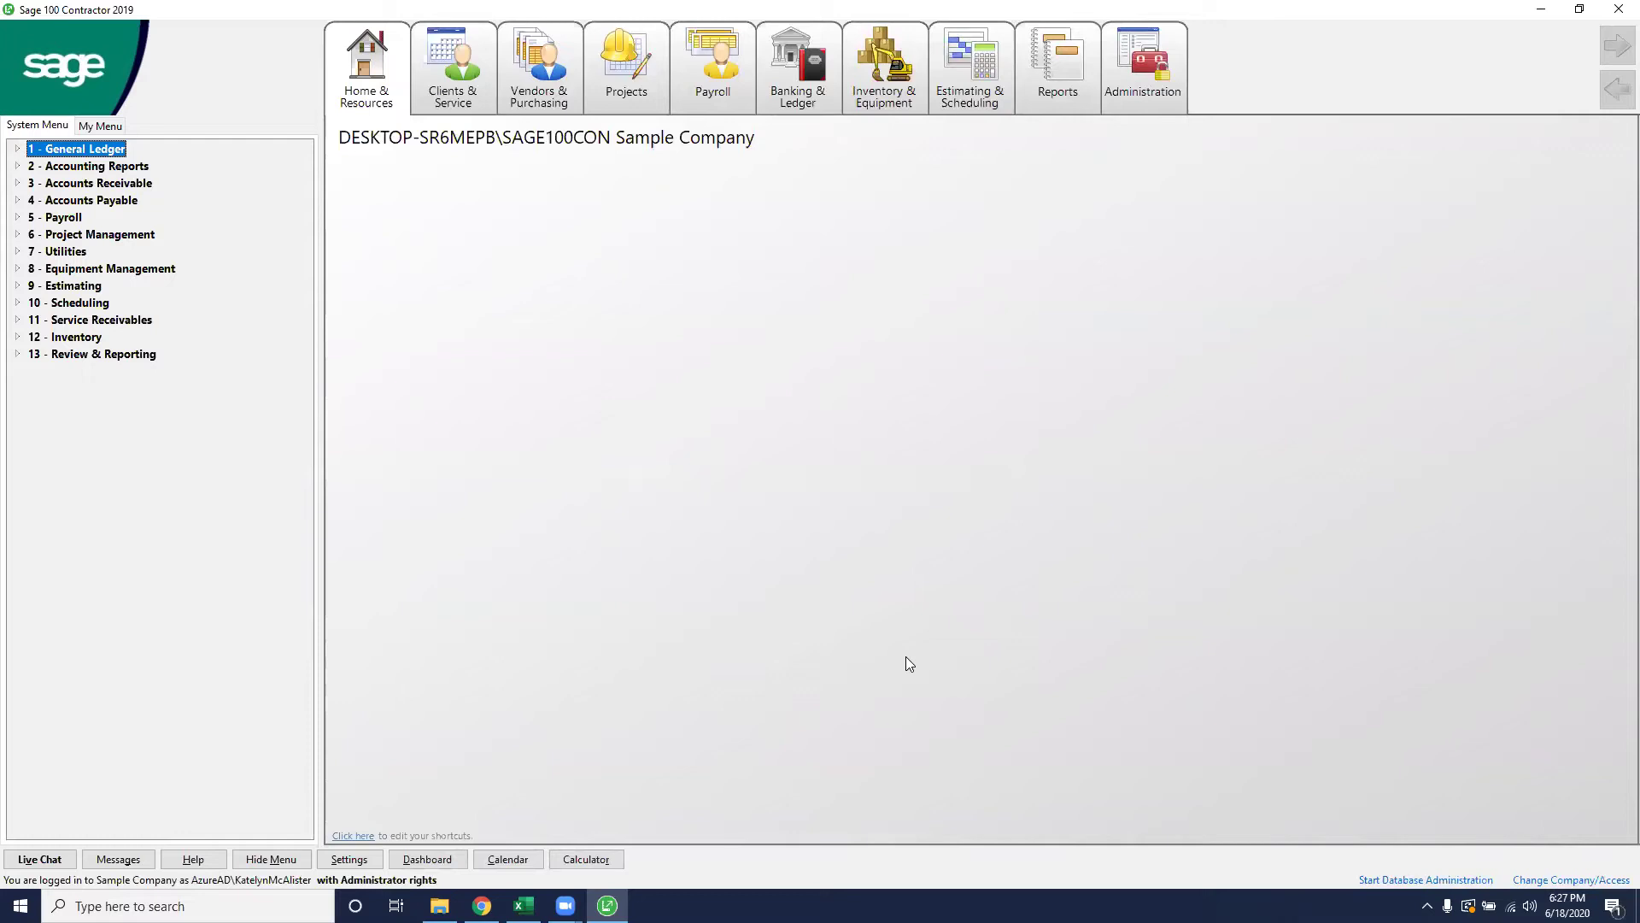
Open the 9-2 Parts entry form from the Estimating module.
double_click(74, 286)
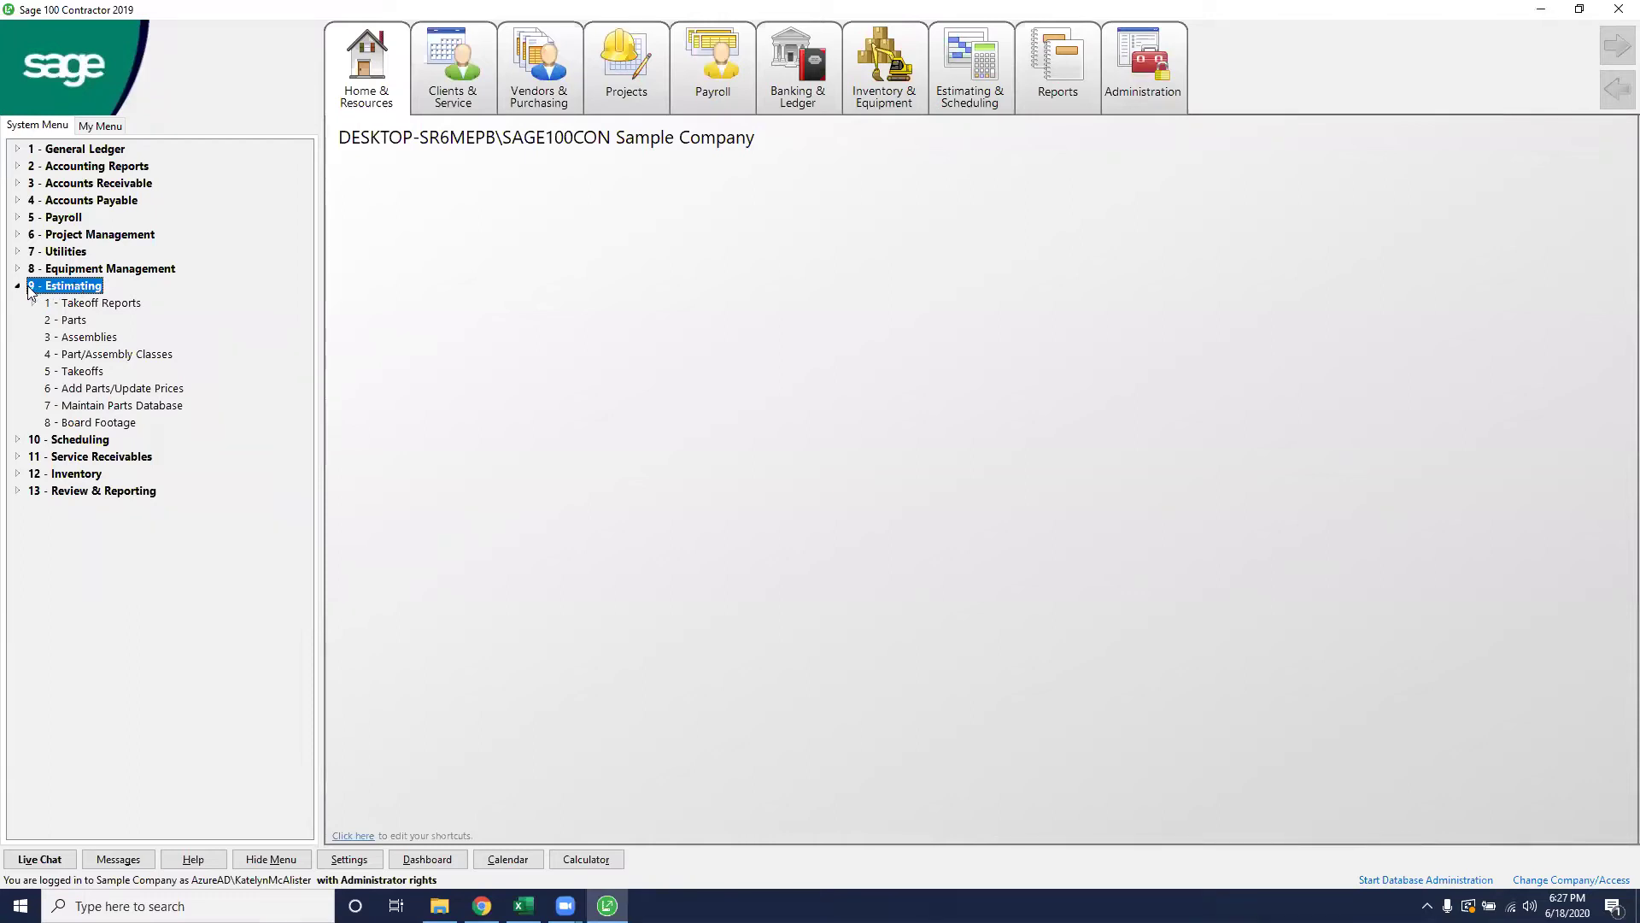
left_click(76, 325)
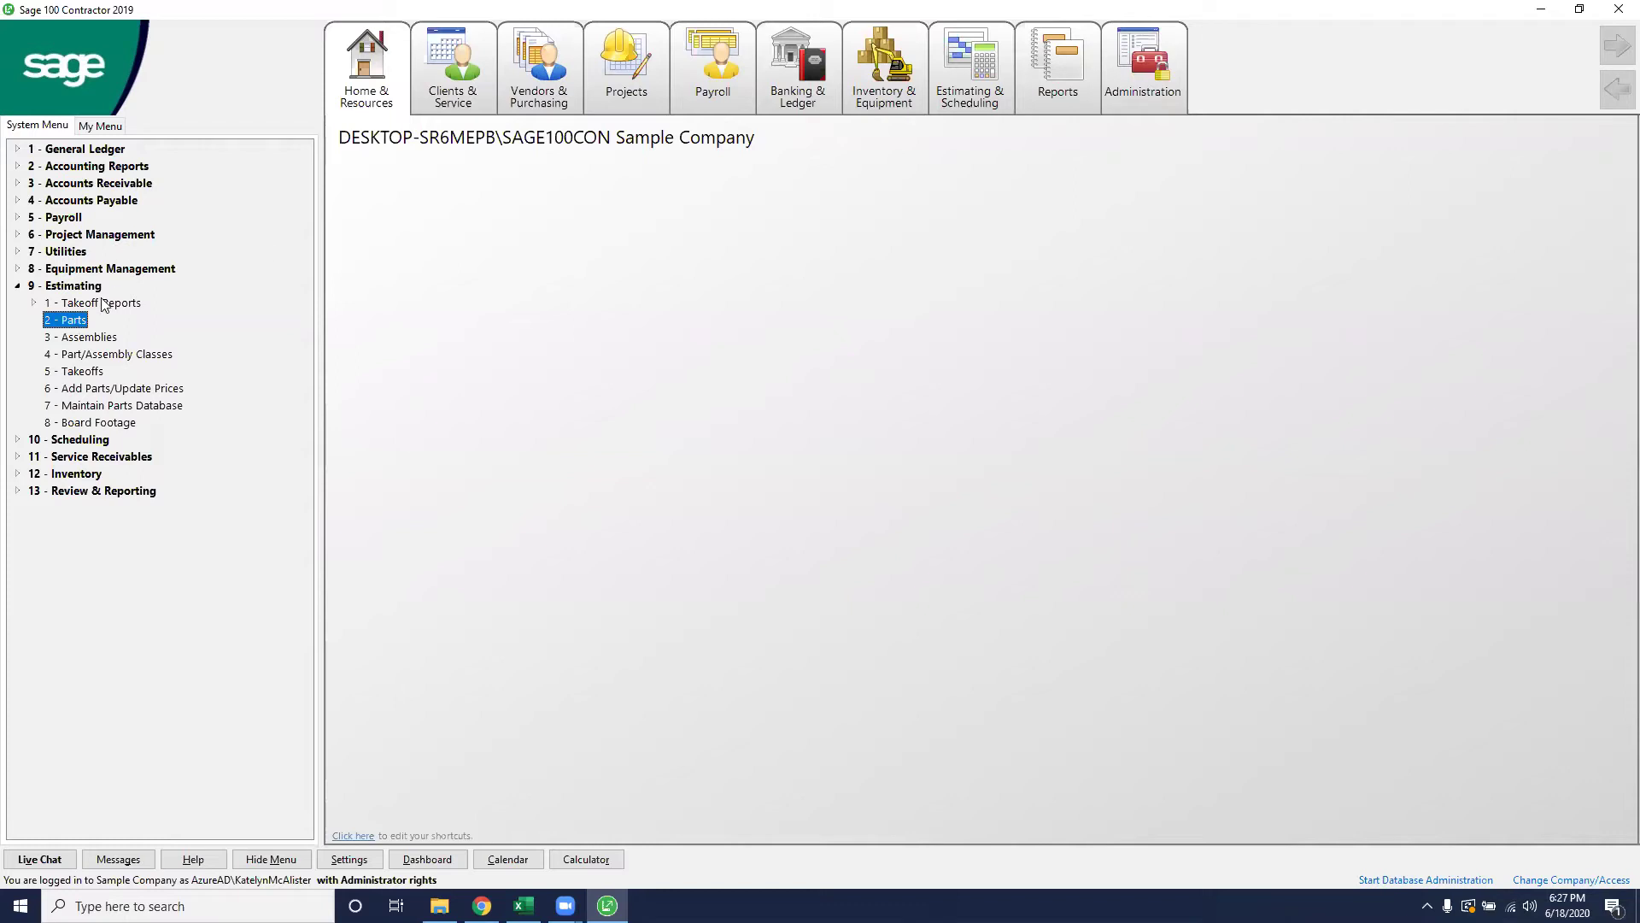
double_click(79, 321)
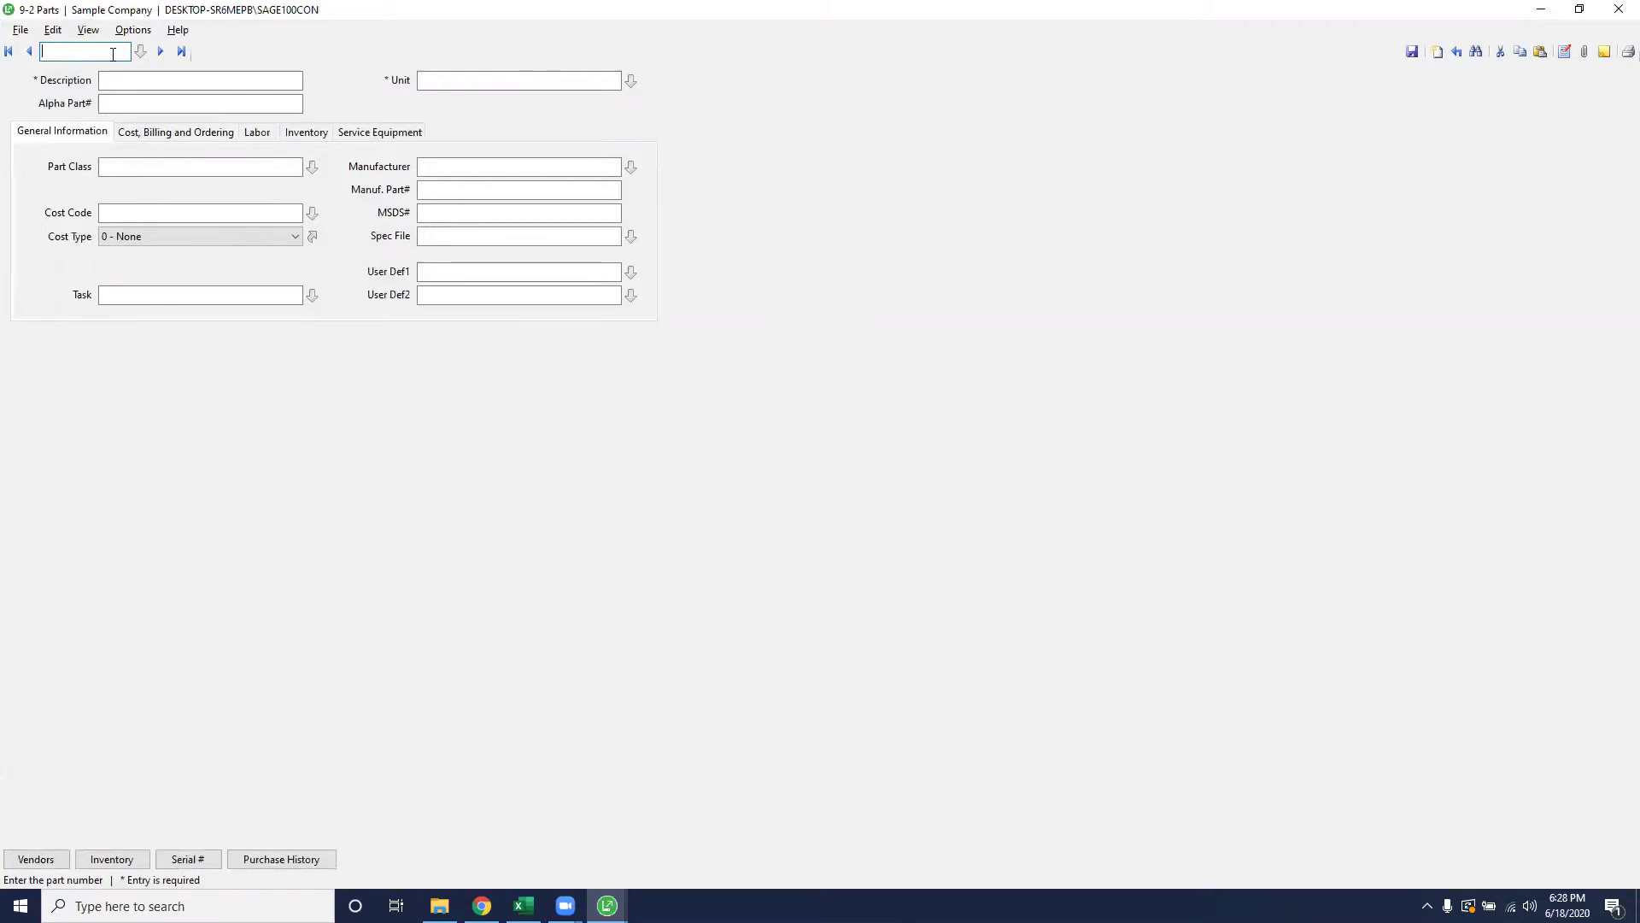
Recall part 50000 into the Parts form, showing unit Ea and SITE WORK cost code.
left_click(140, 51)
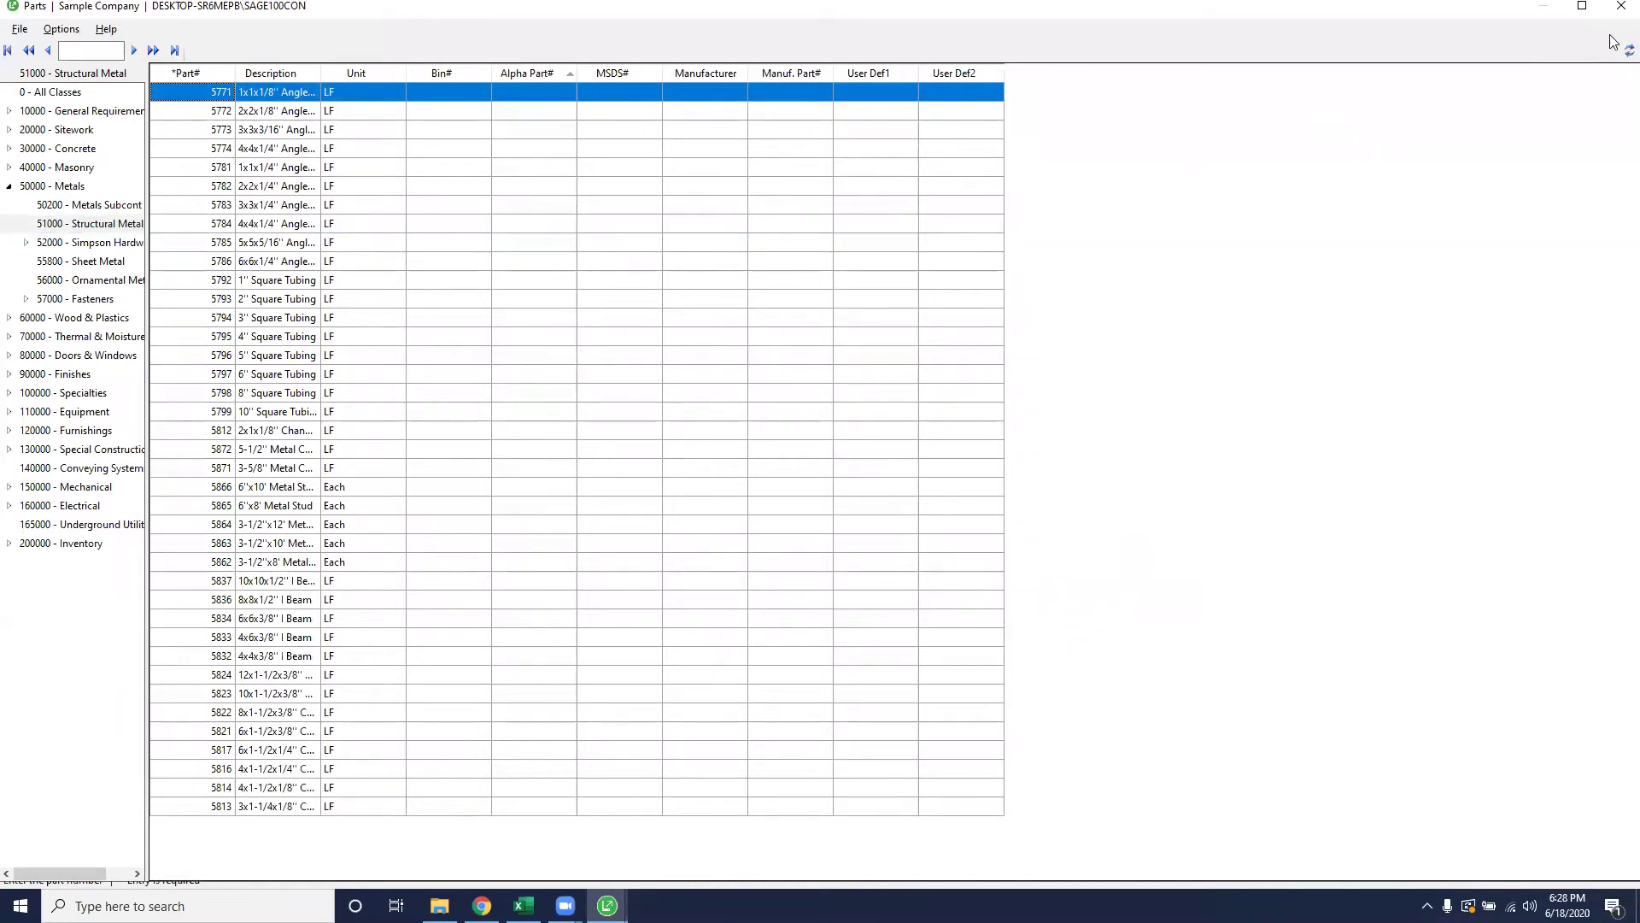
left_click(1620, 7)
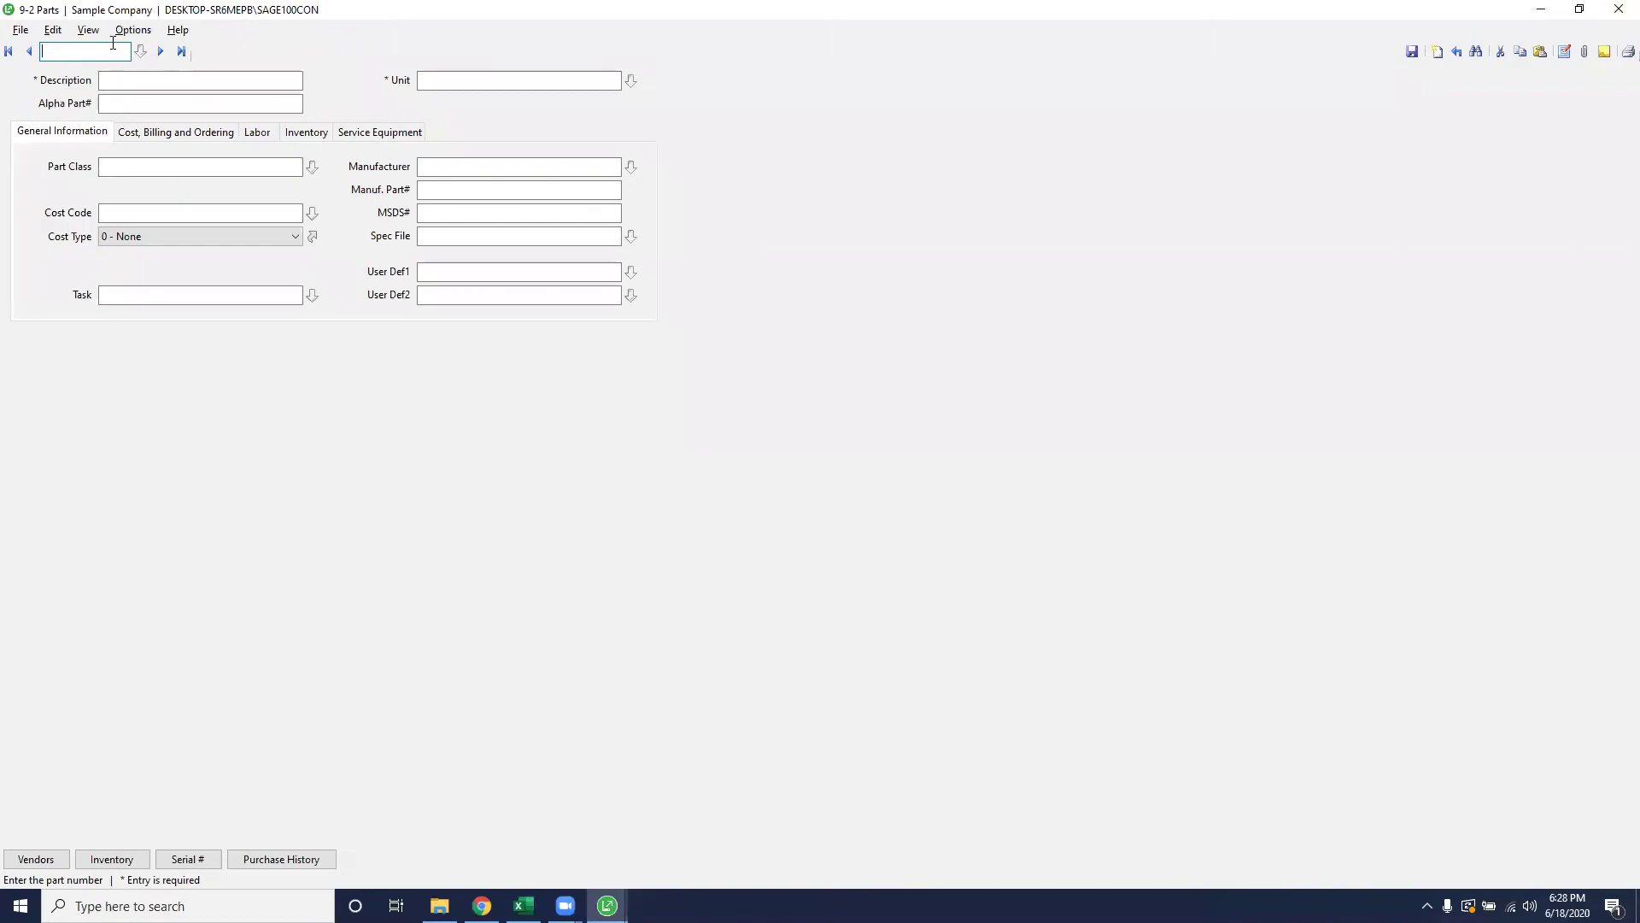
type("50000")
left_click(122, 76)
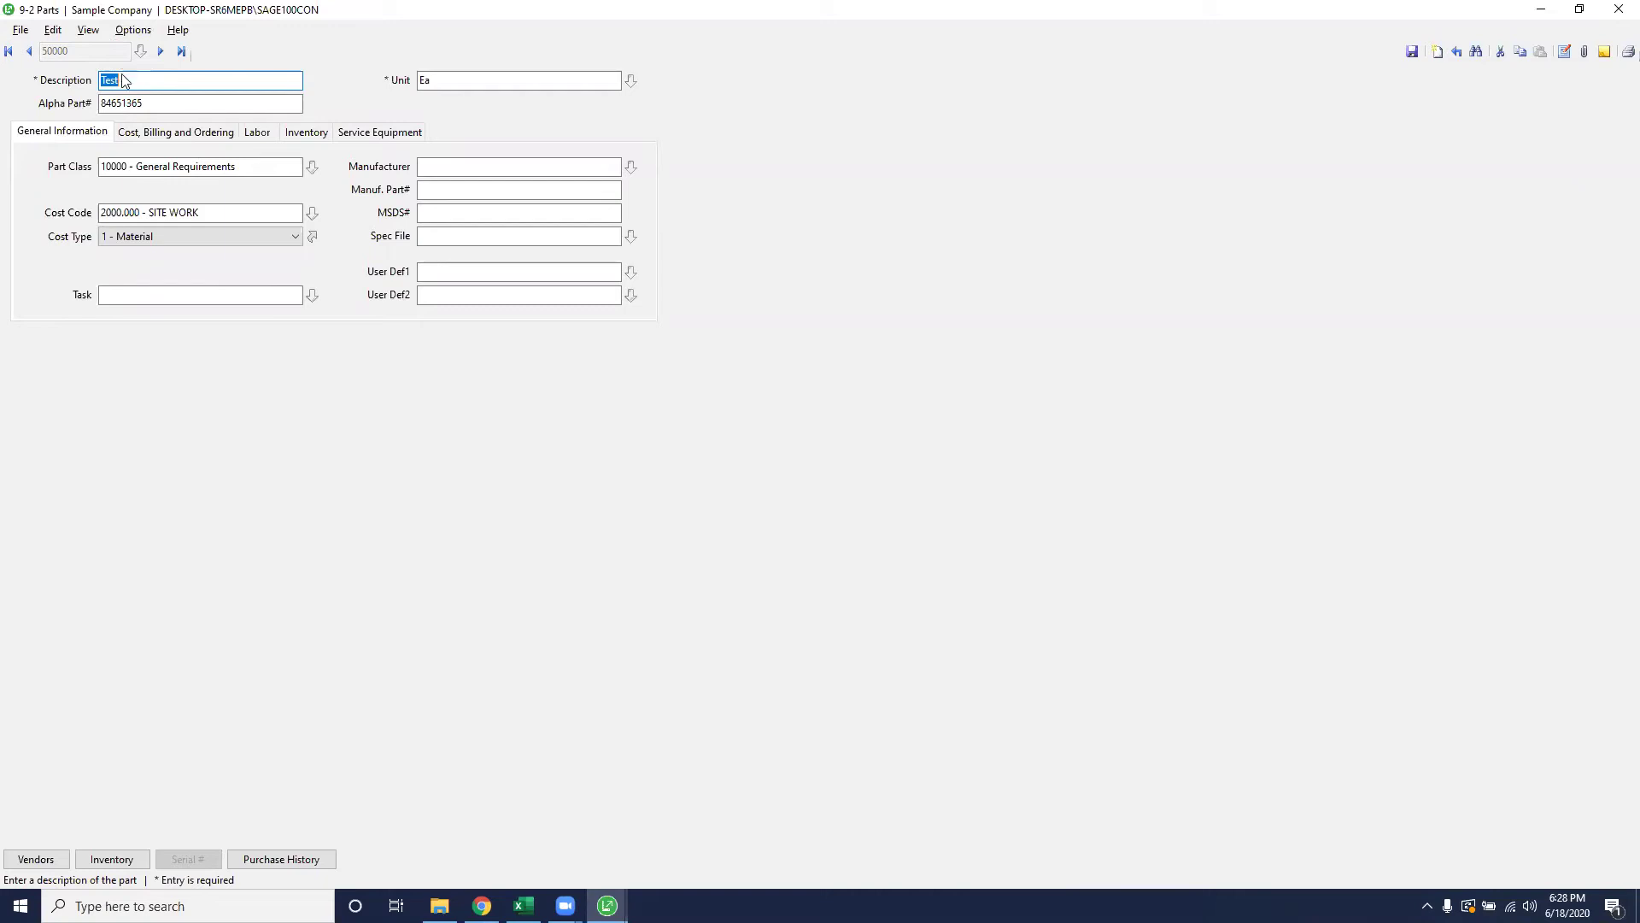
left_click(462, 83)
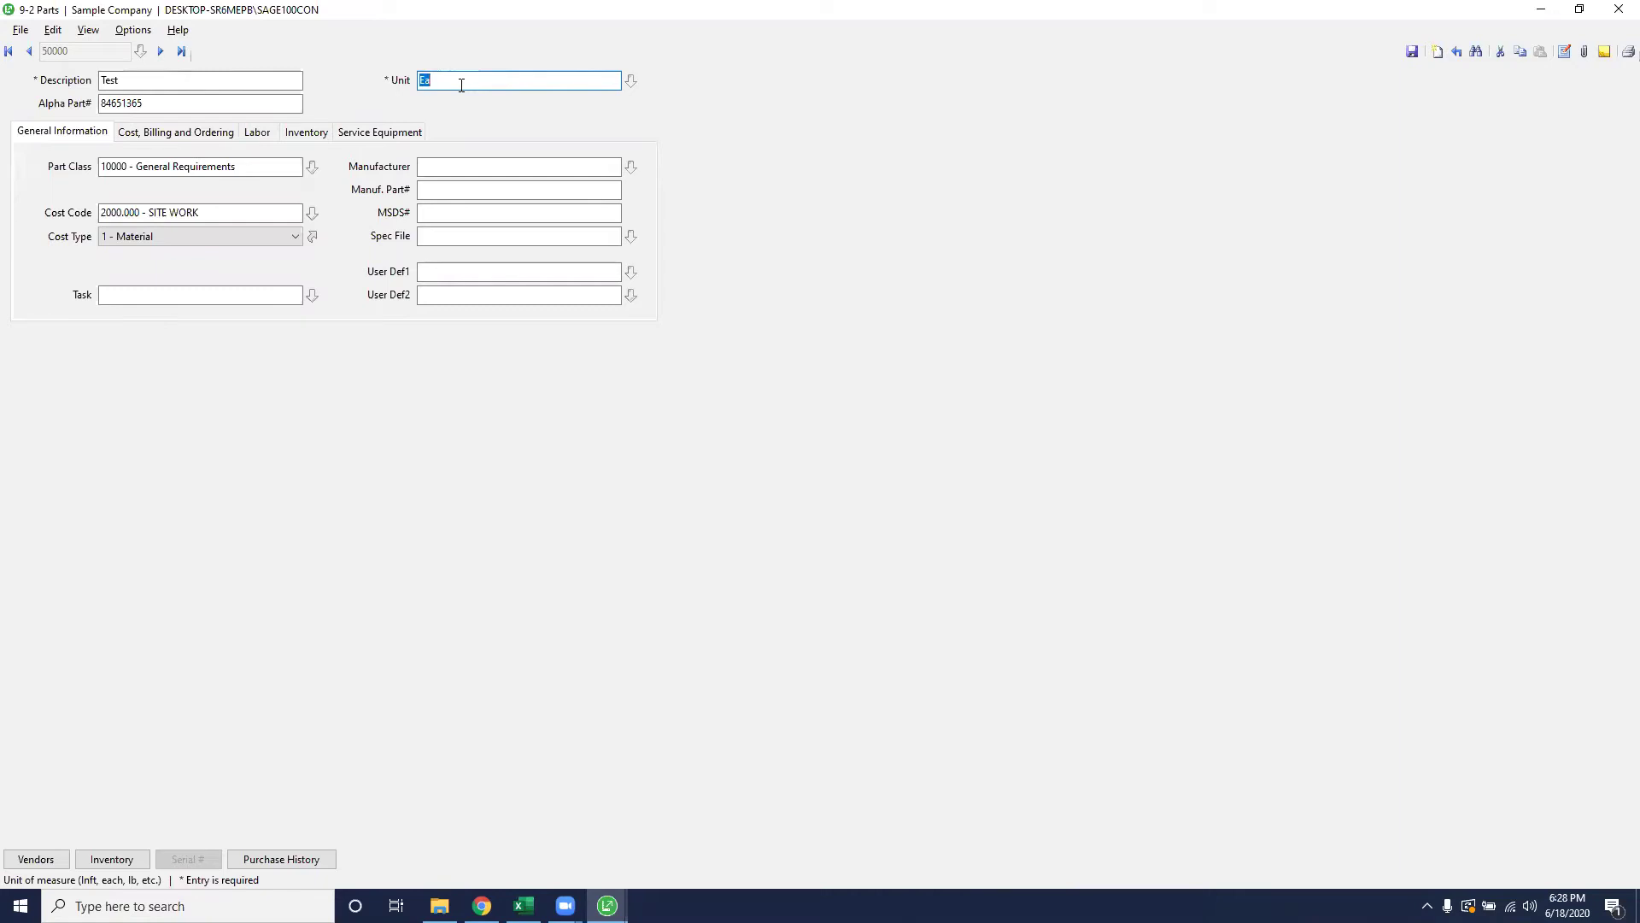
left_click(632, 79)
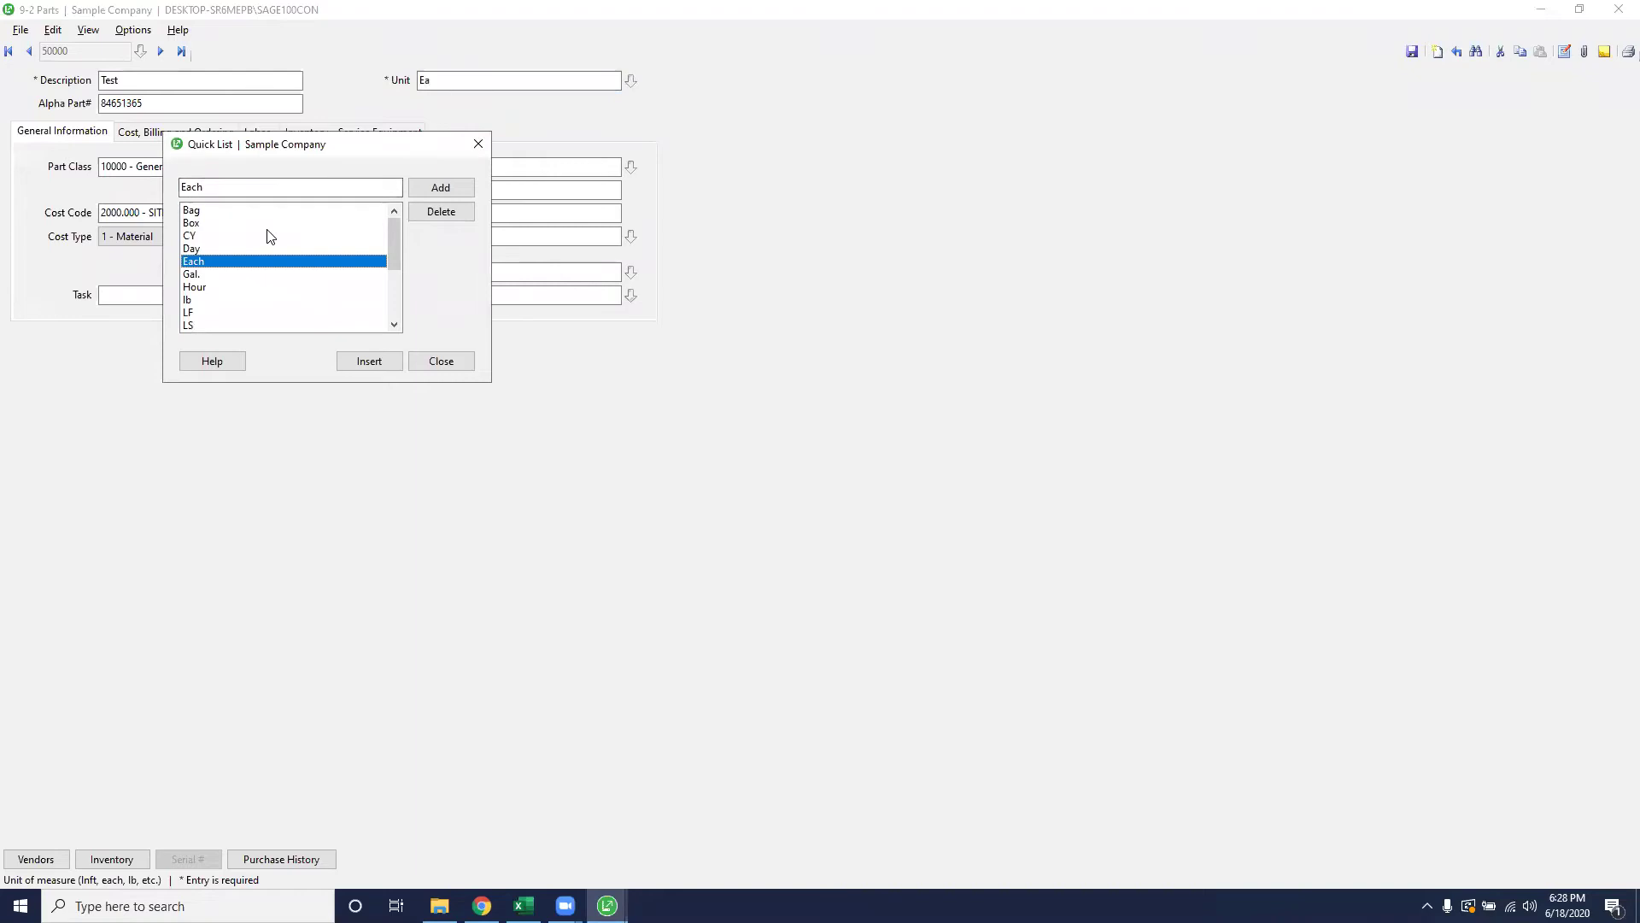
scroll(270, 237, "down", 3)
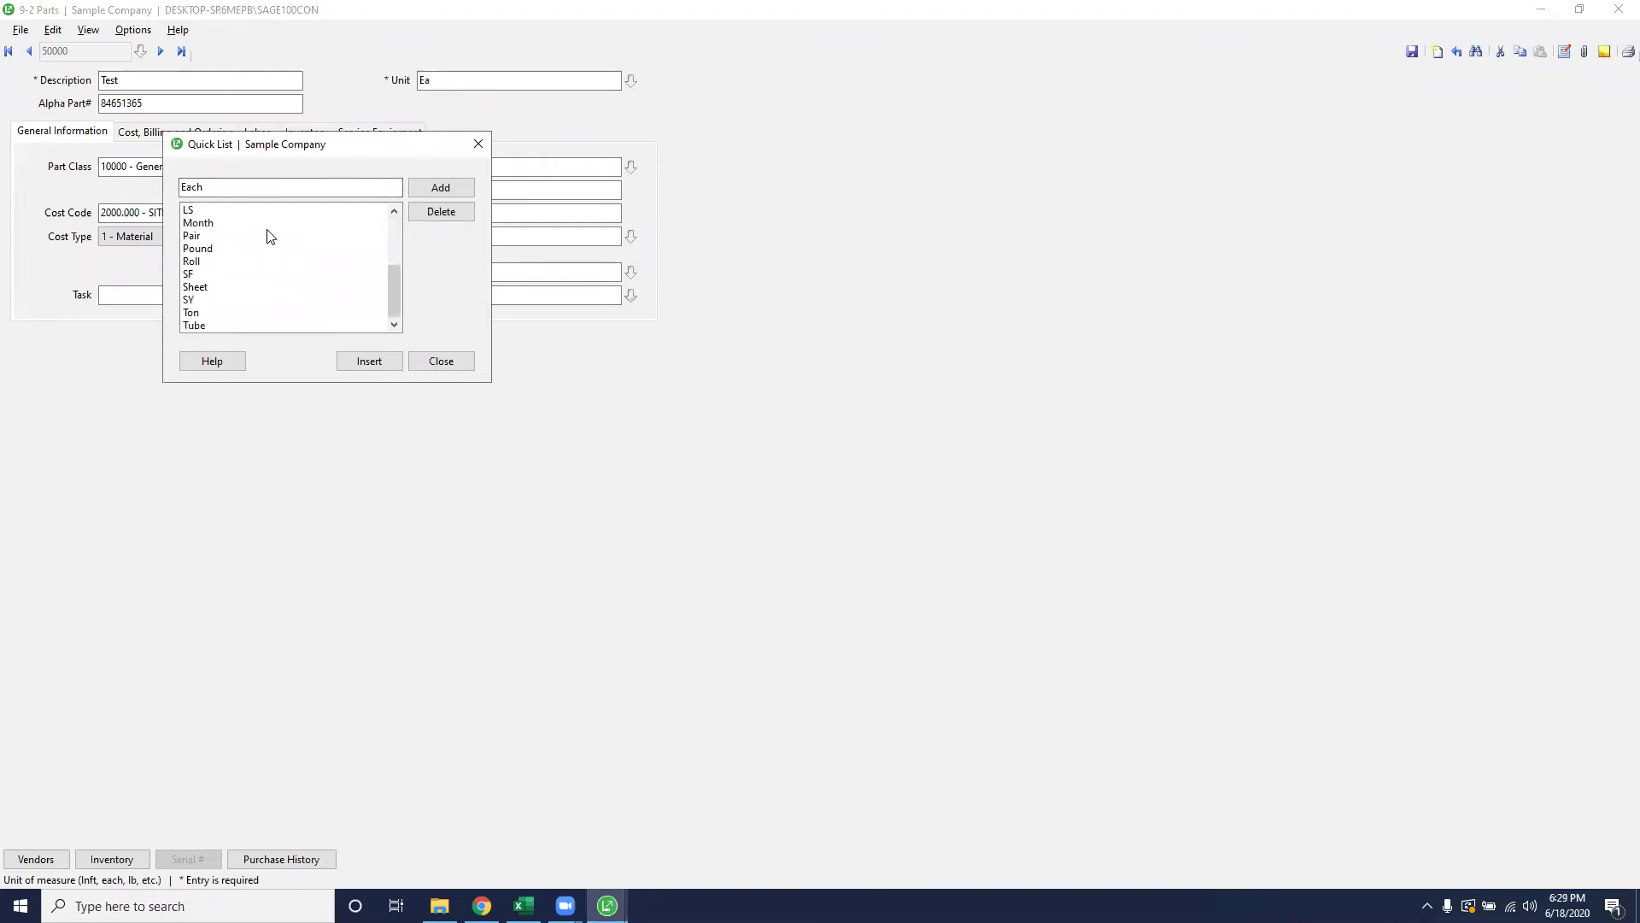
scroll(270, 237, "up", 3)
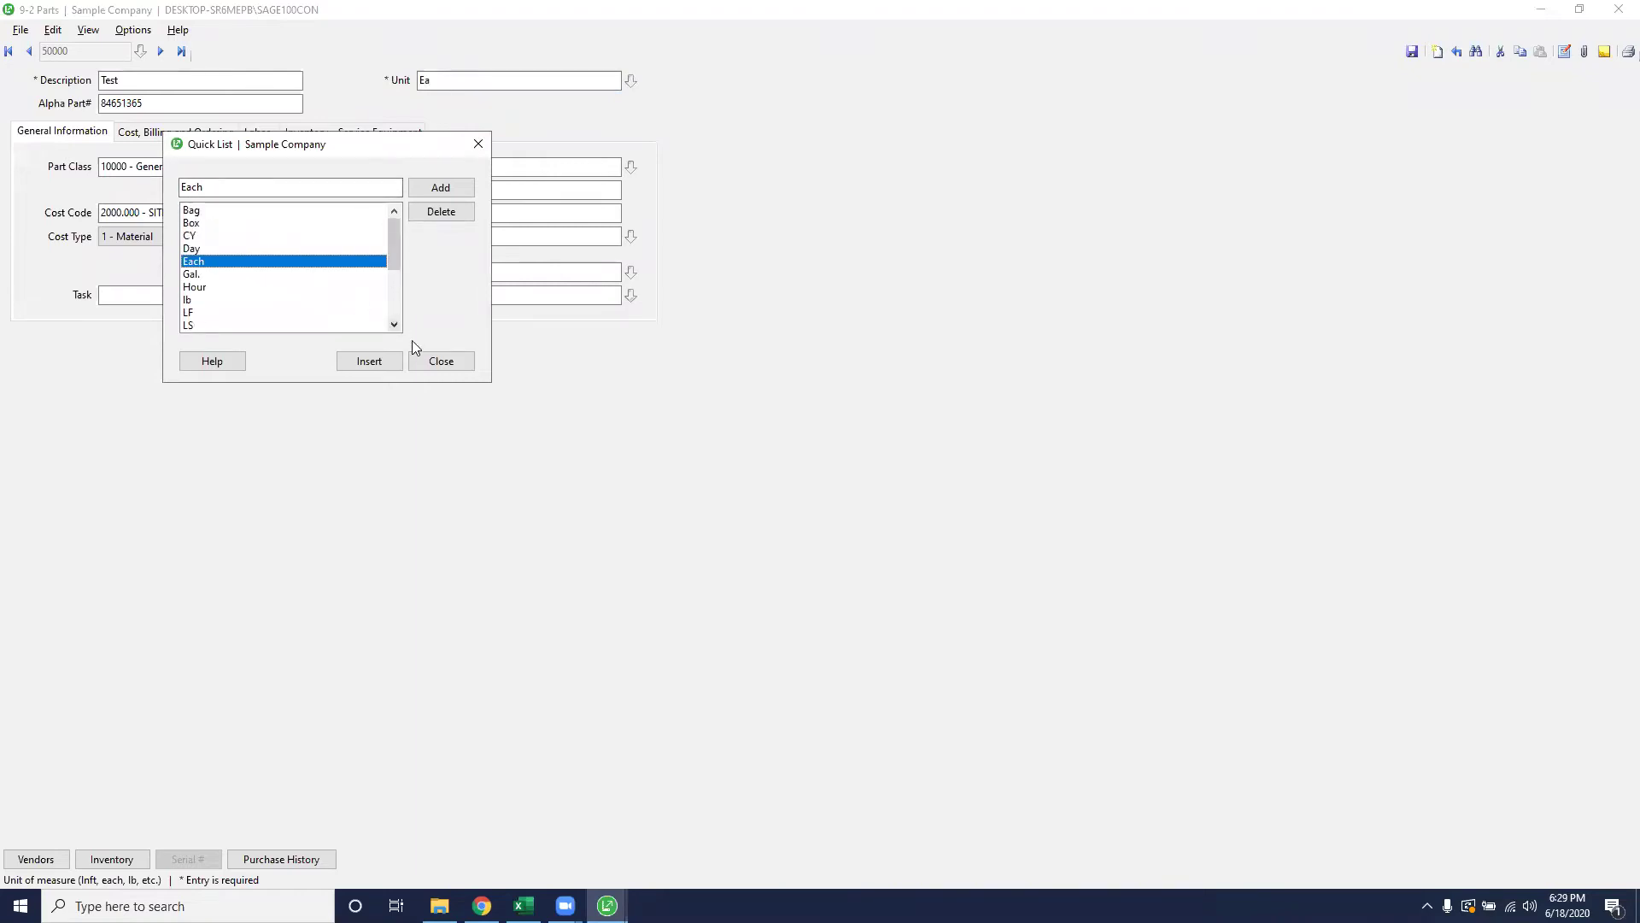
left_click(441, 361)
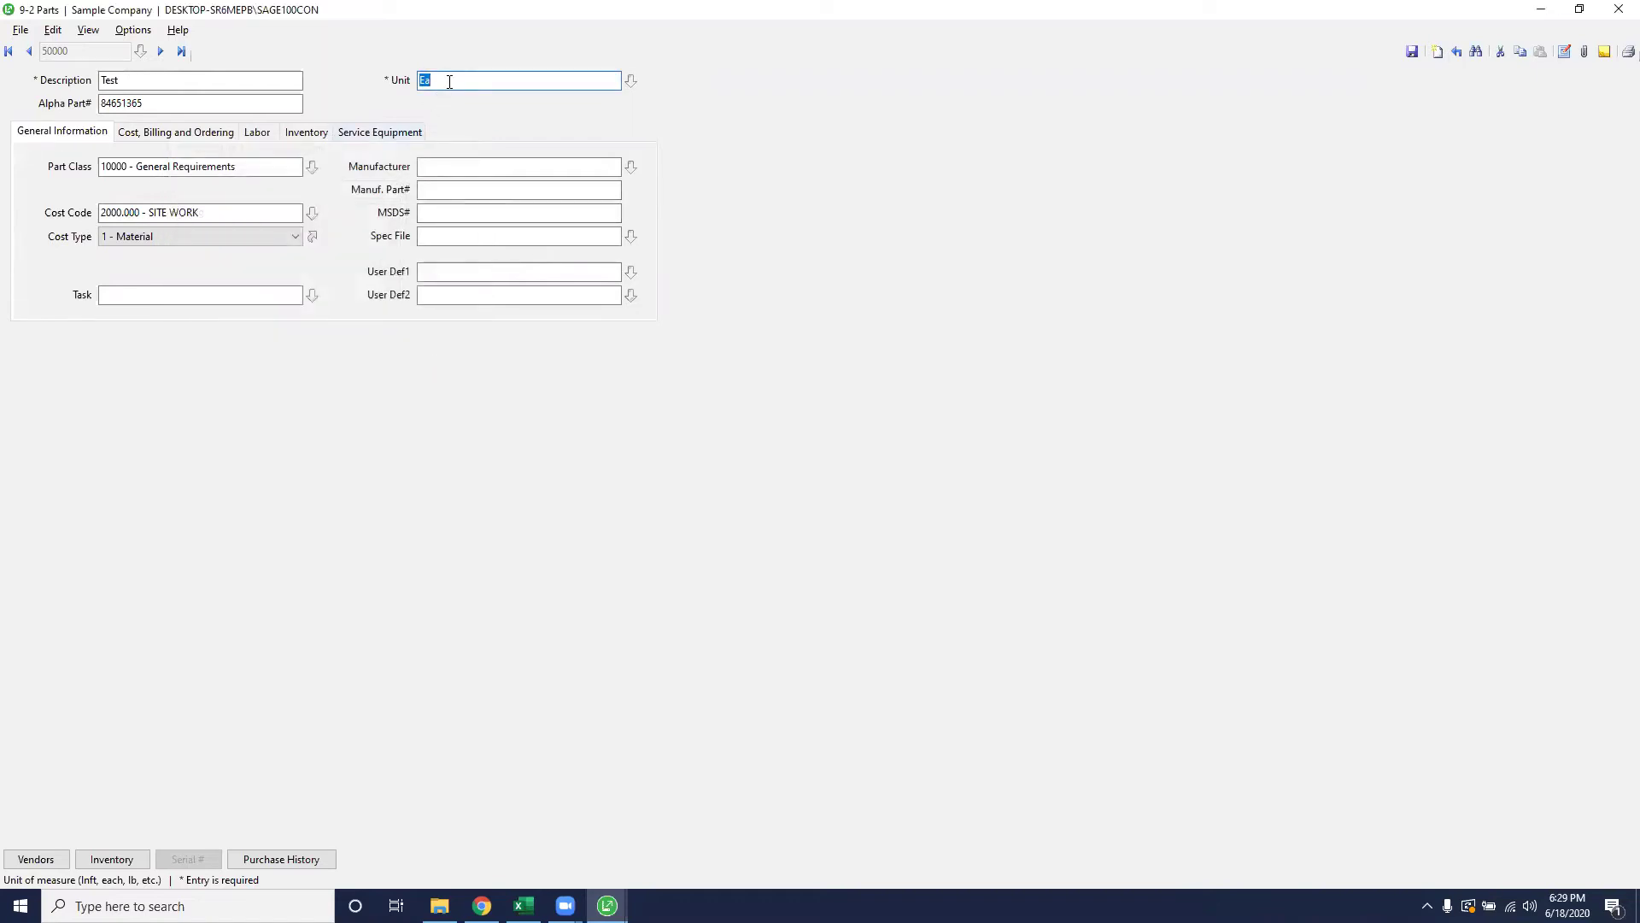
left_click(243, 107)
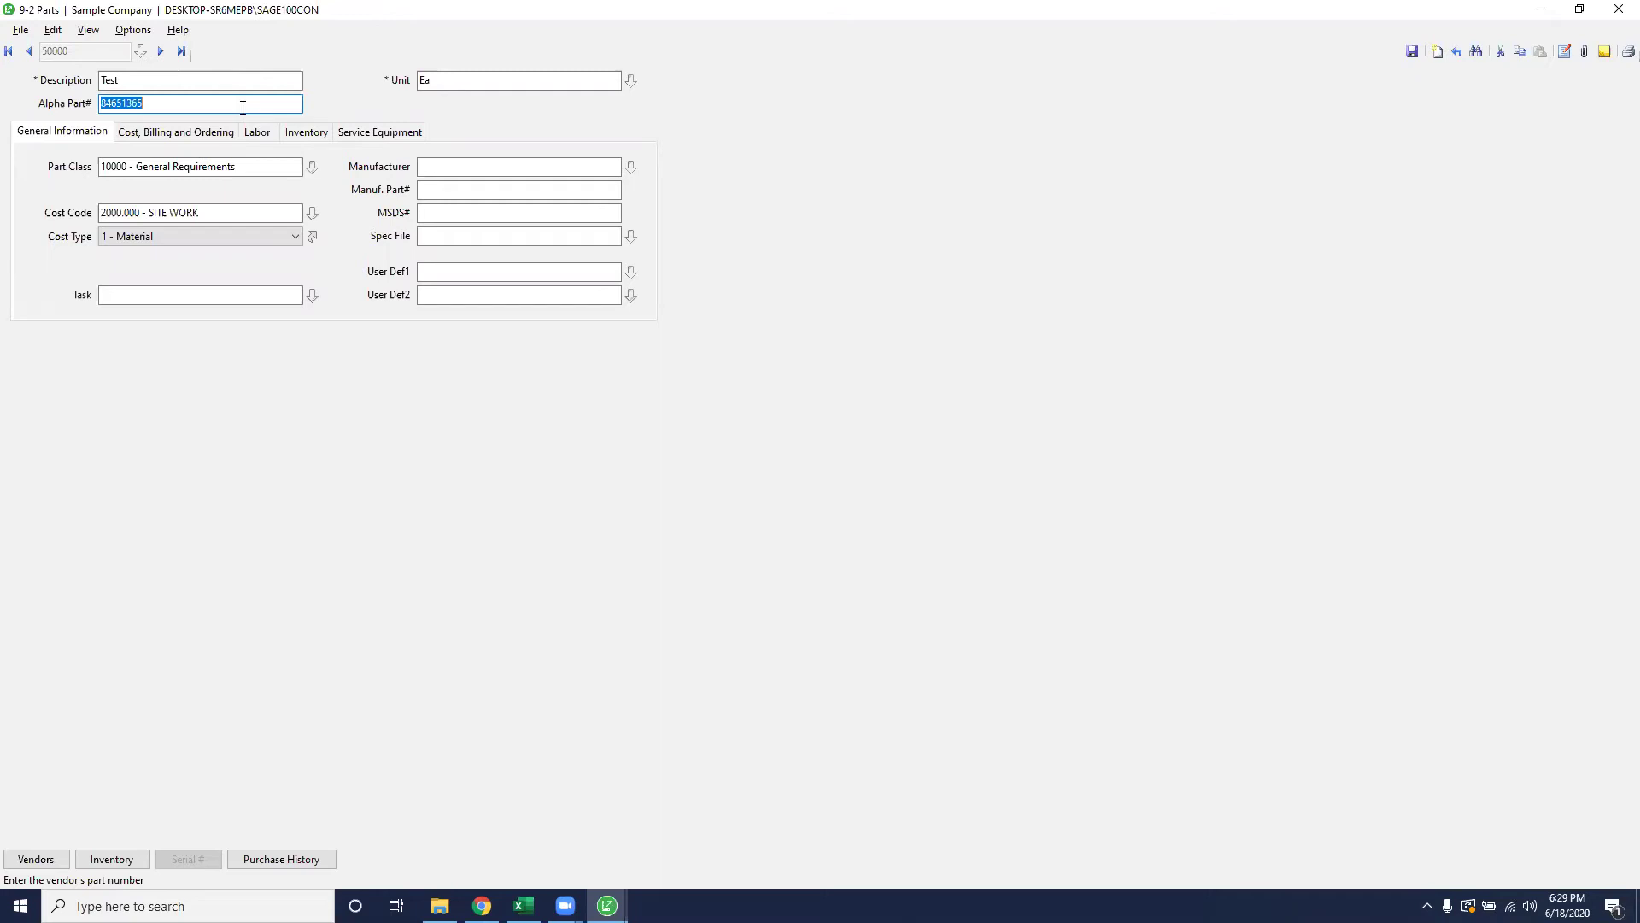
left_click(237, 164)
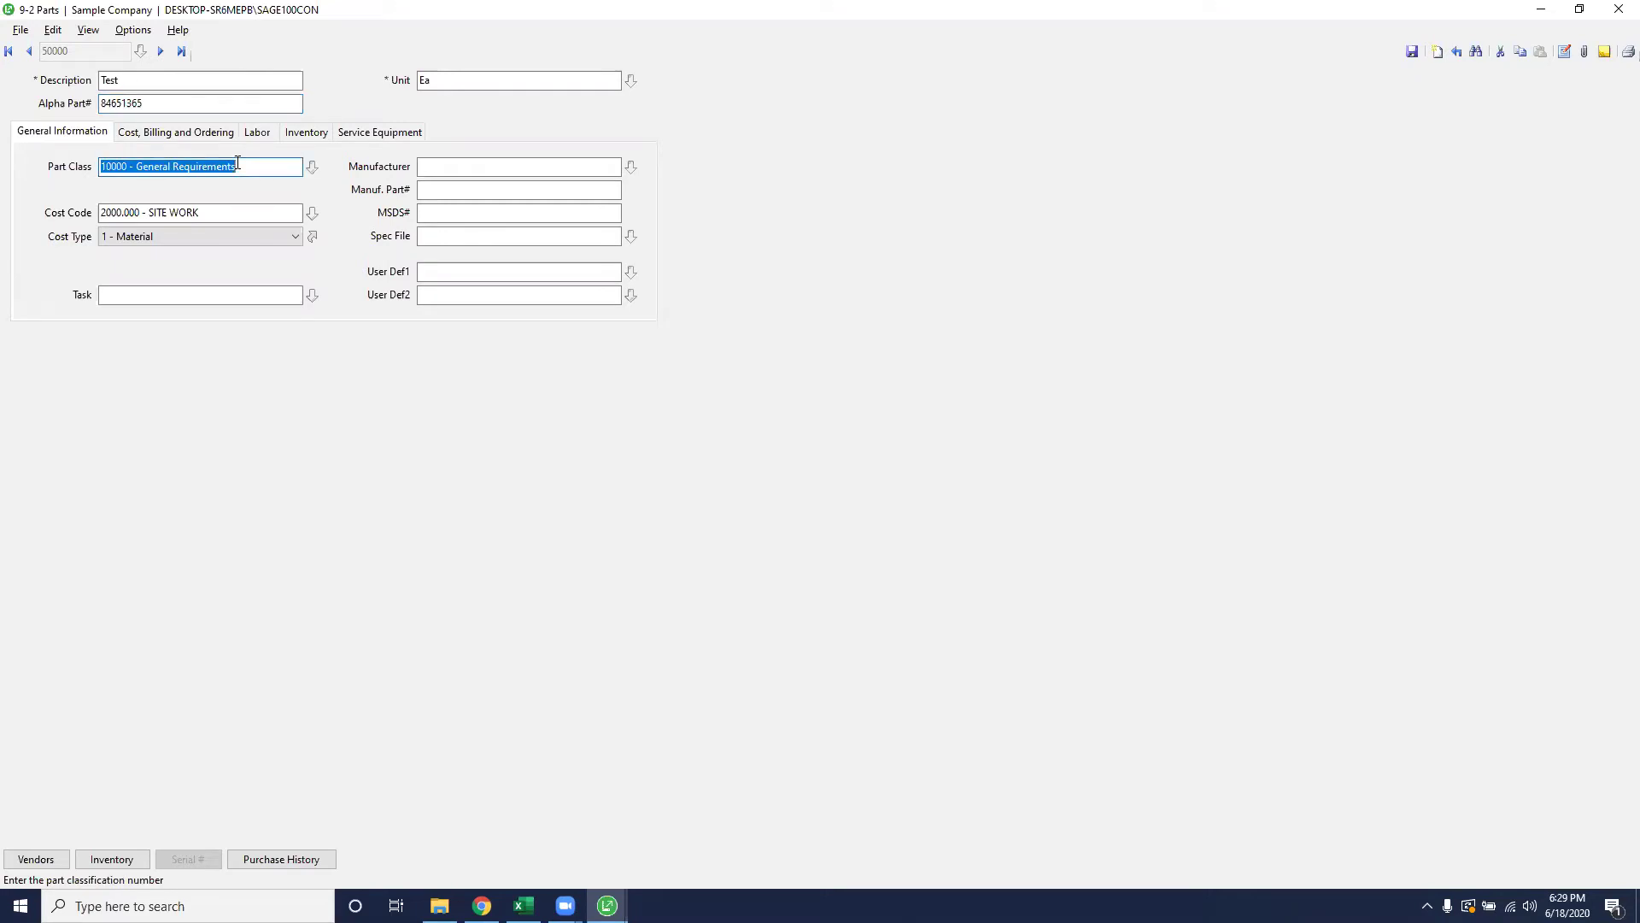
left_click(313, 167)
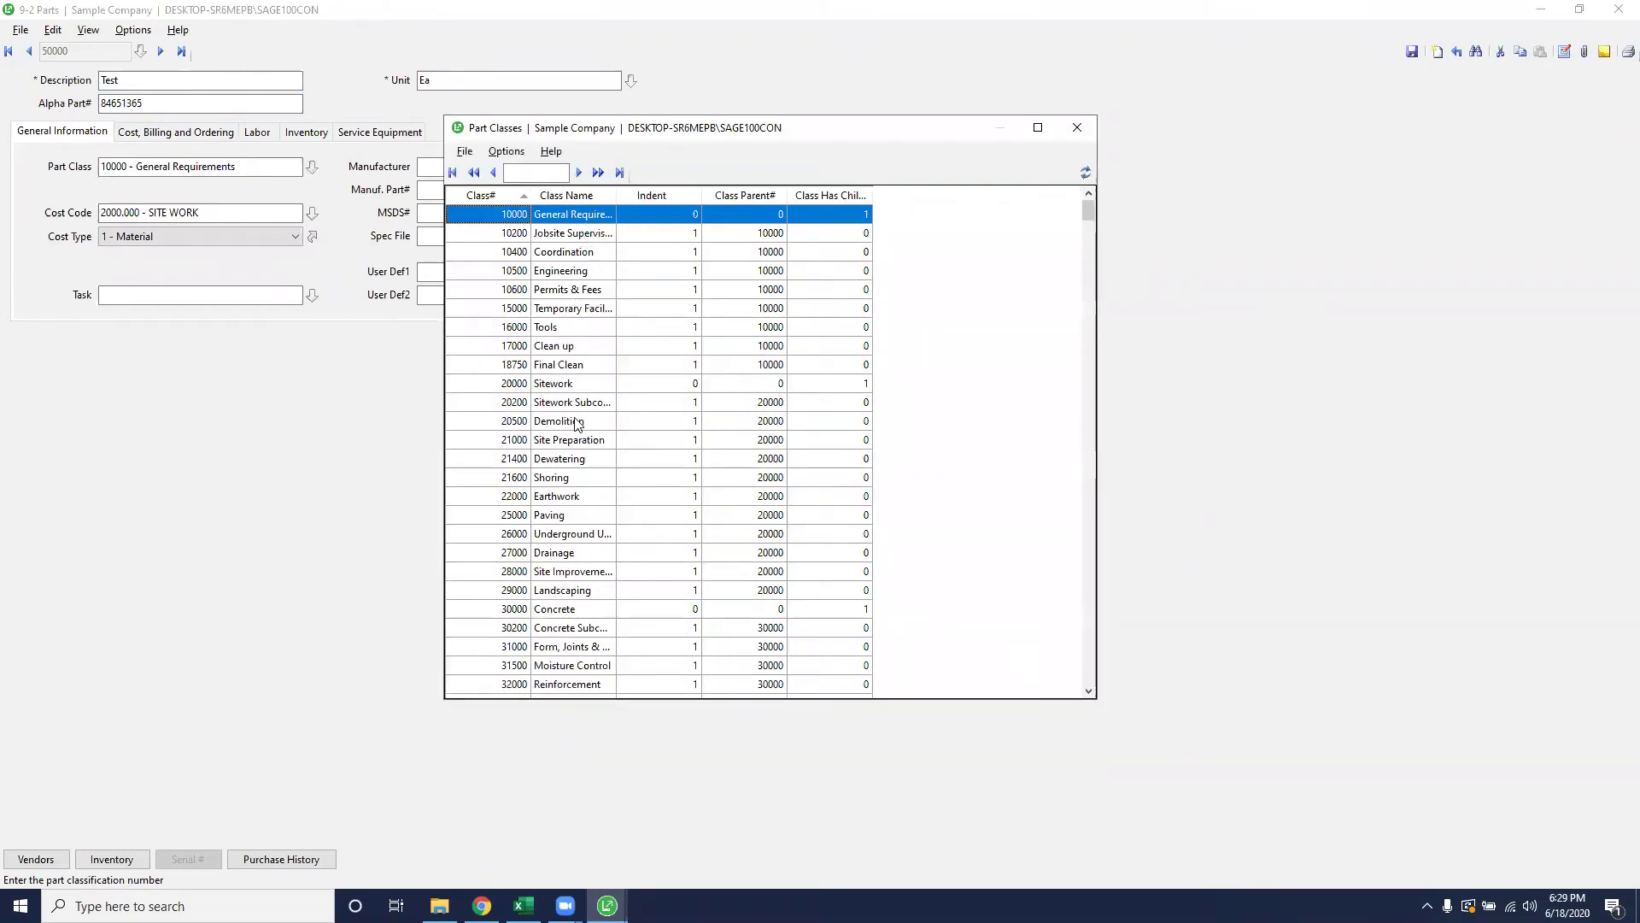
left_click(1077, 128)
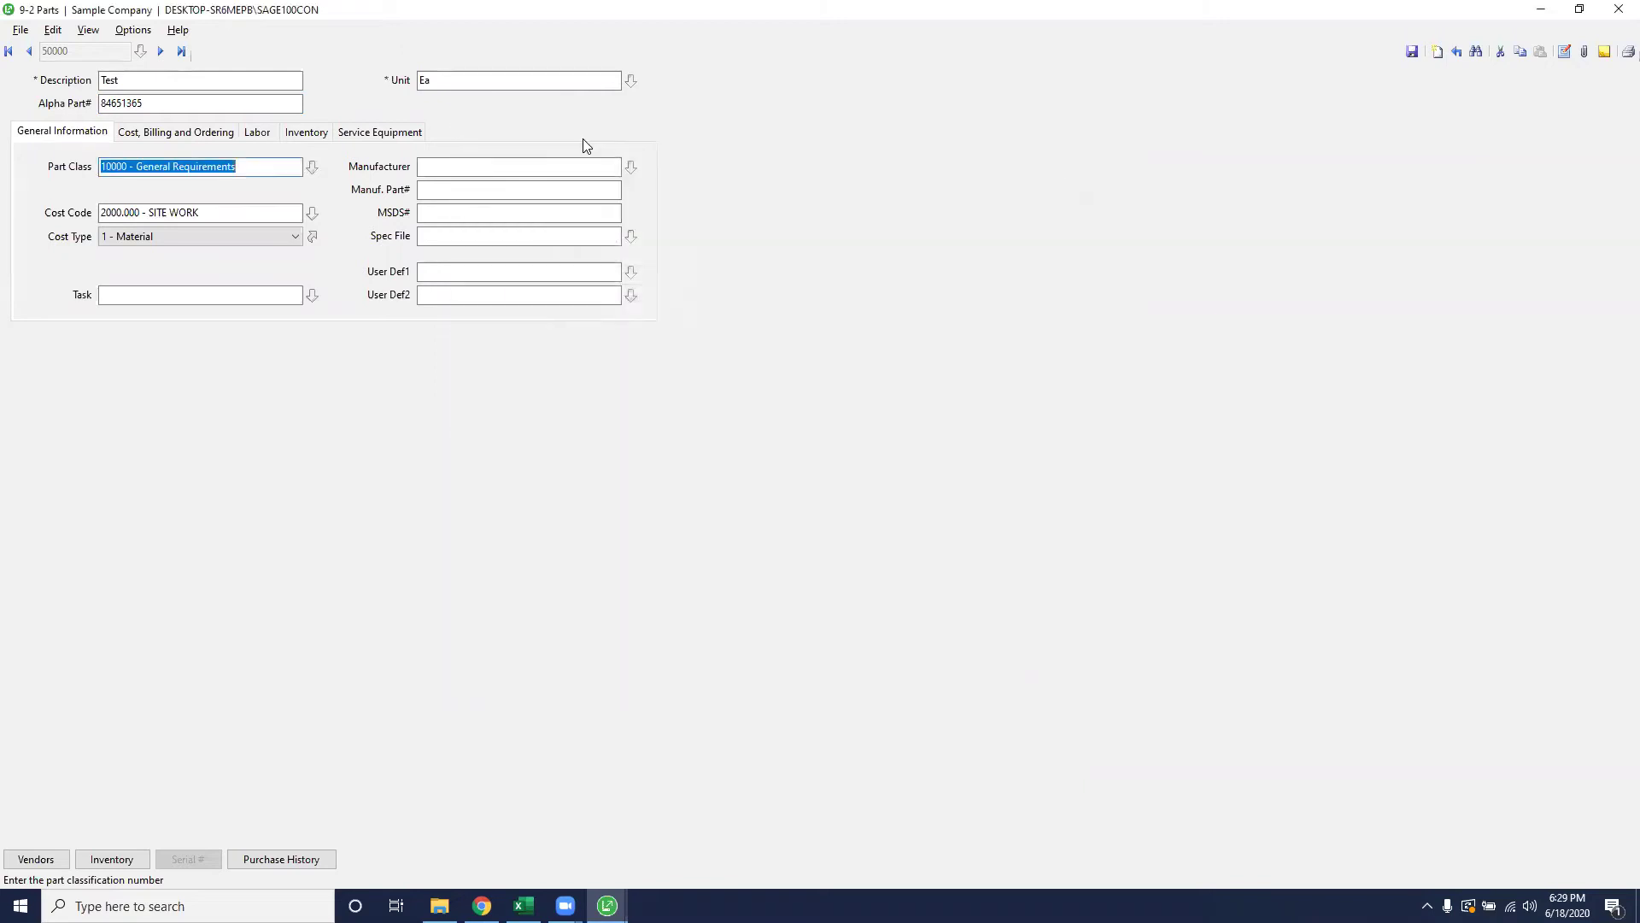
left_click(243, 212)
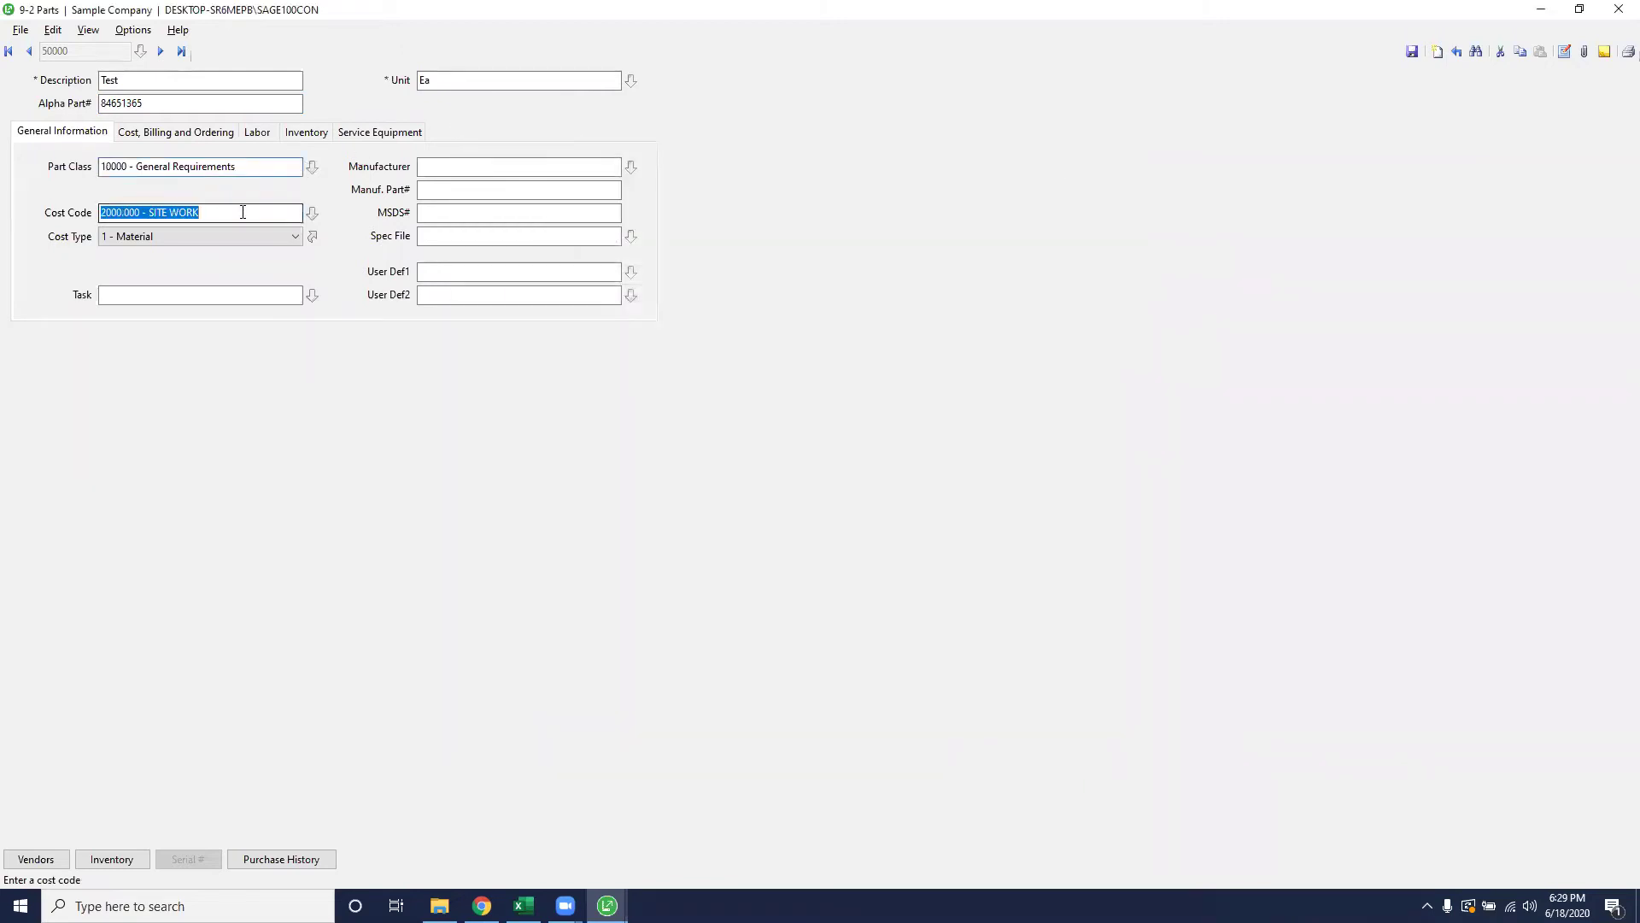
left_click(292, 239)
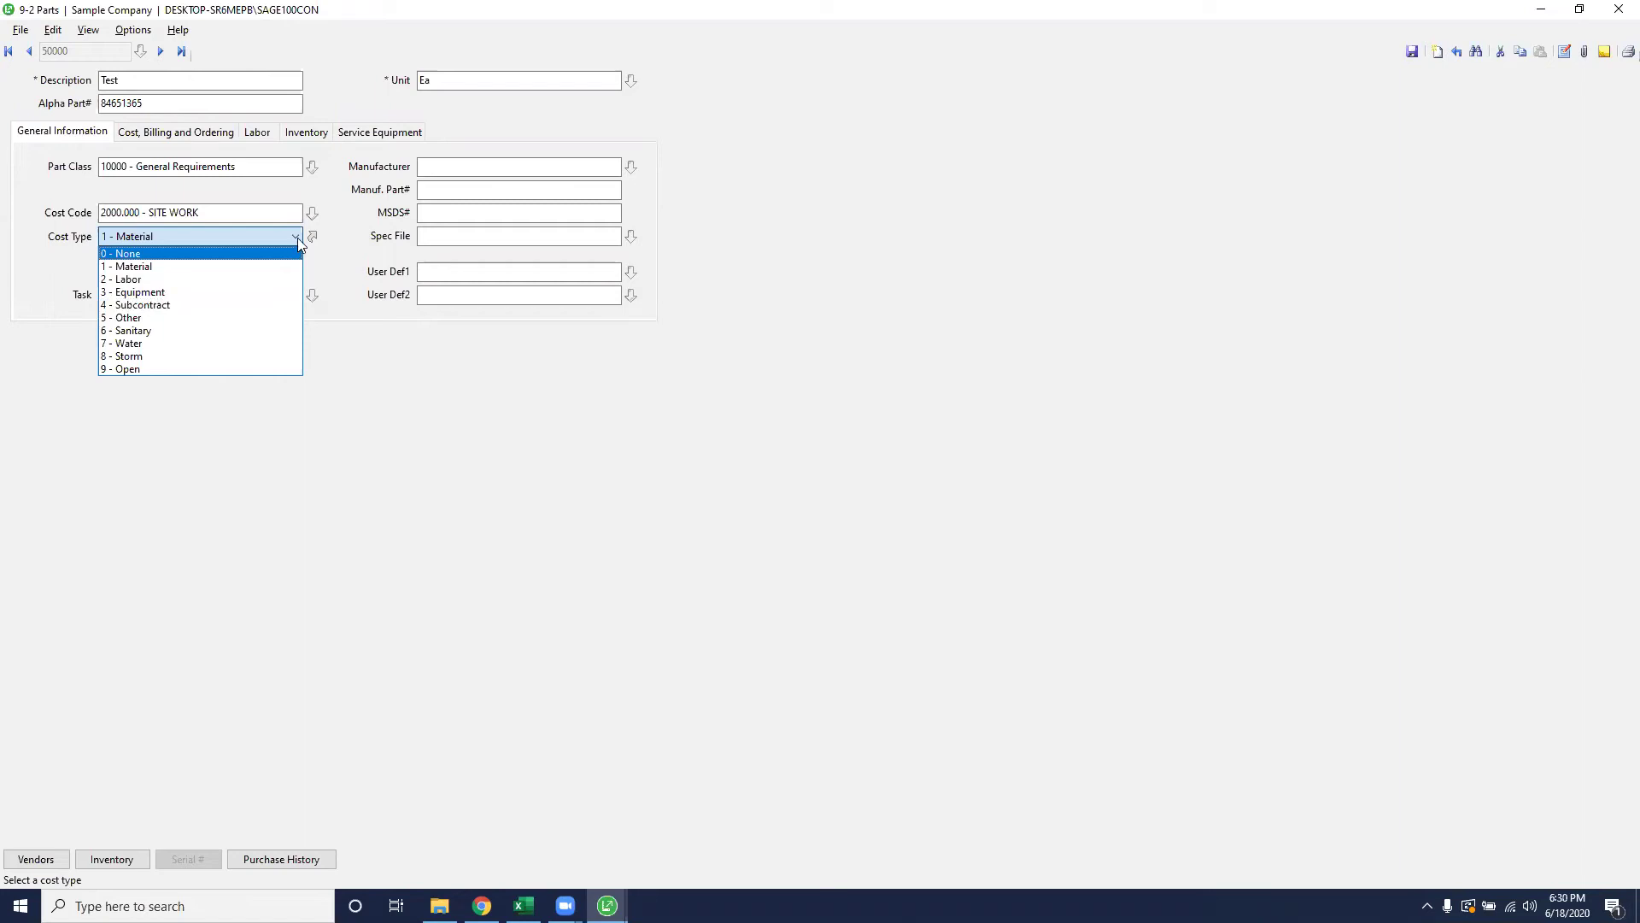
left_click(295, 240)
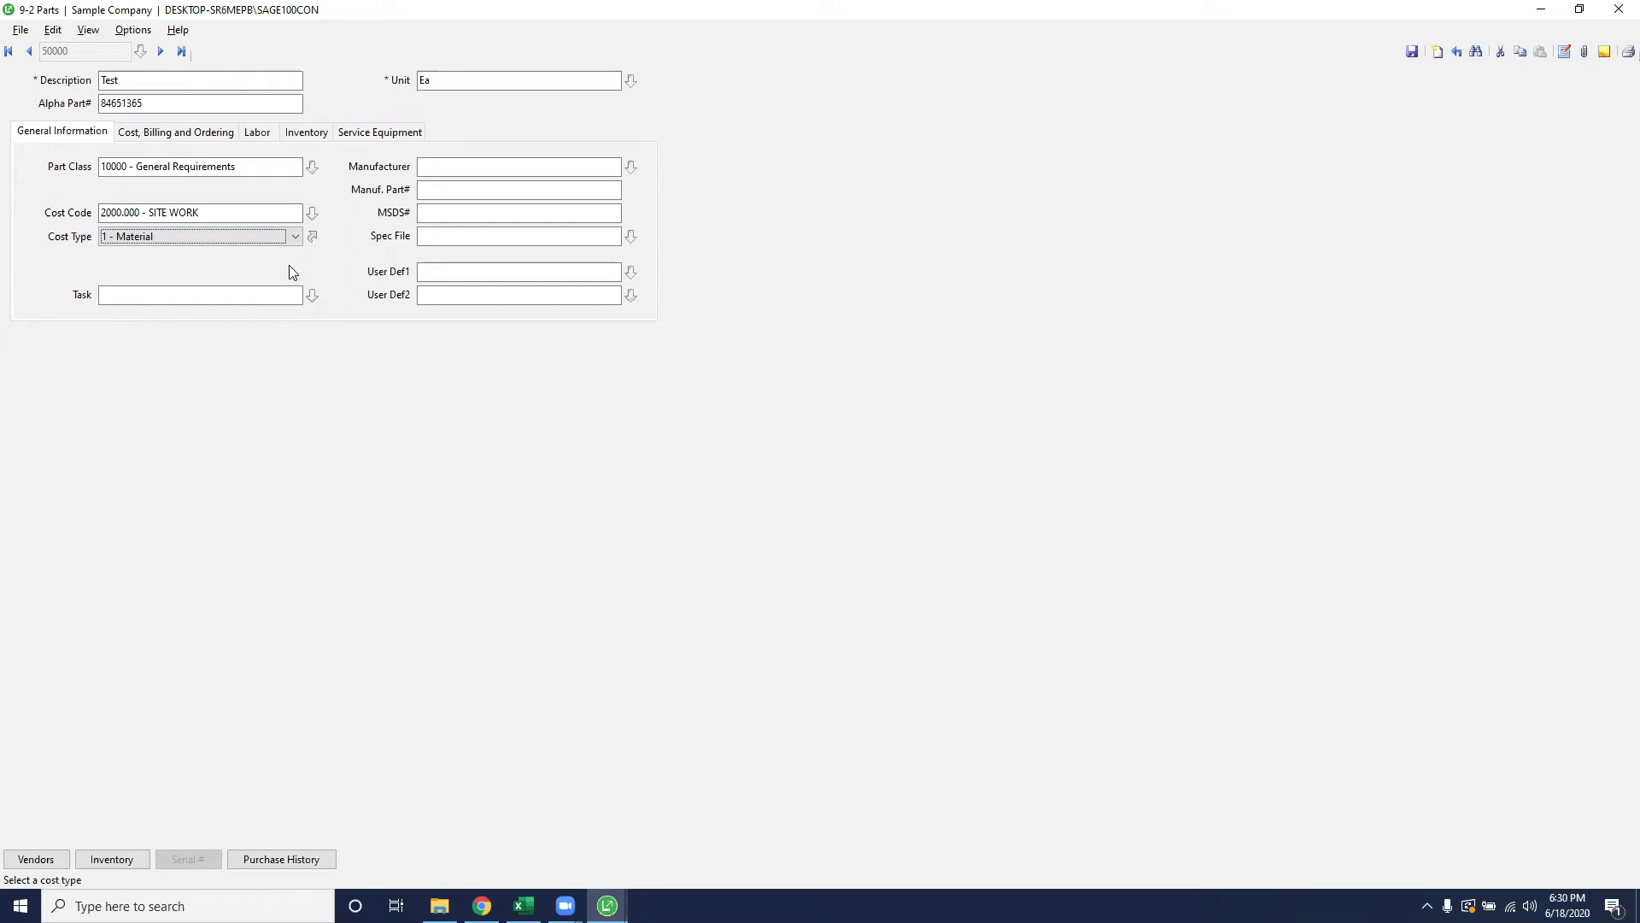
left_click(285, 290)
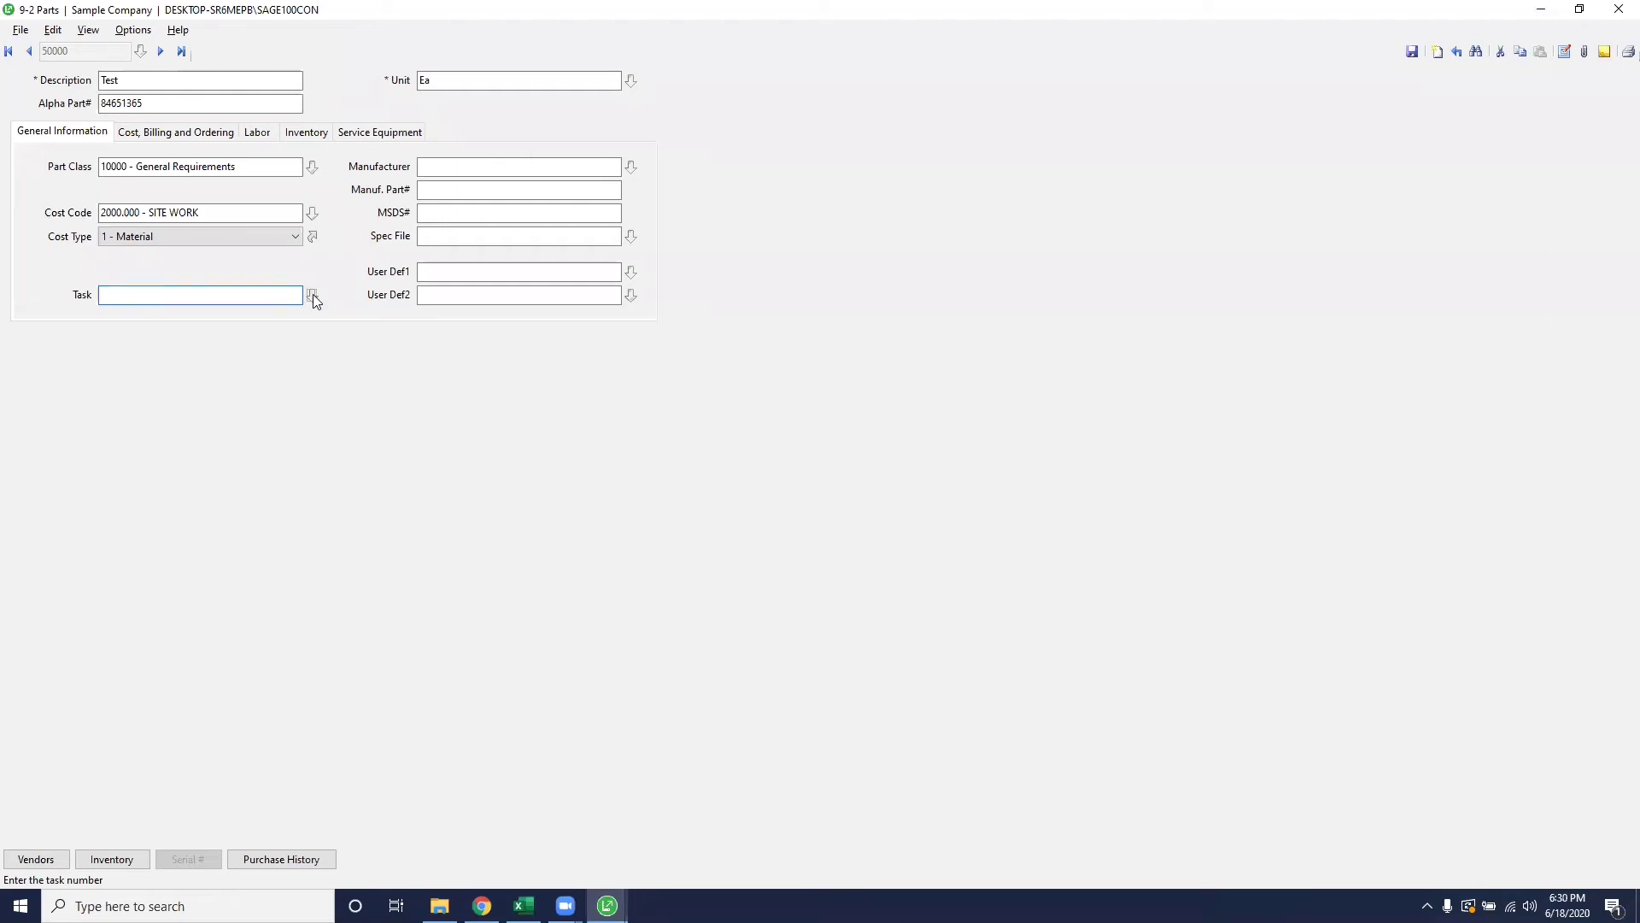
Assign schedule task 50.000 - Planning to part 50000.
left_click(313, 293)
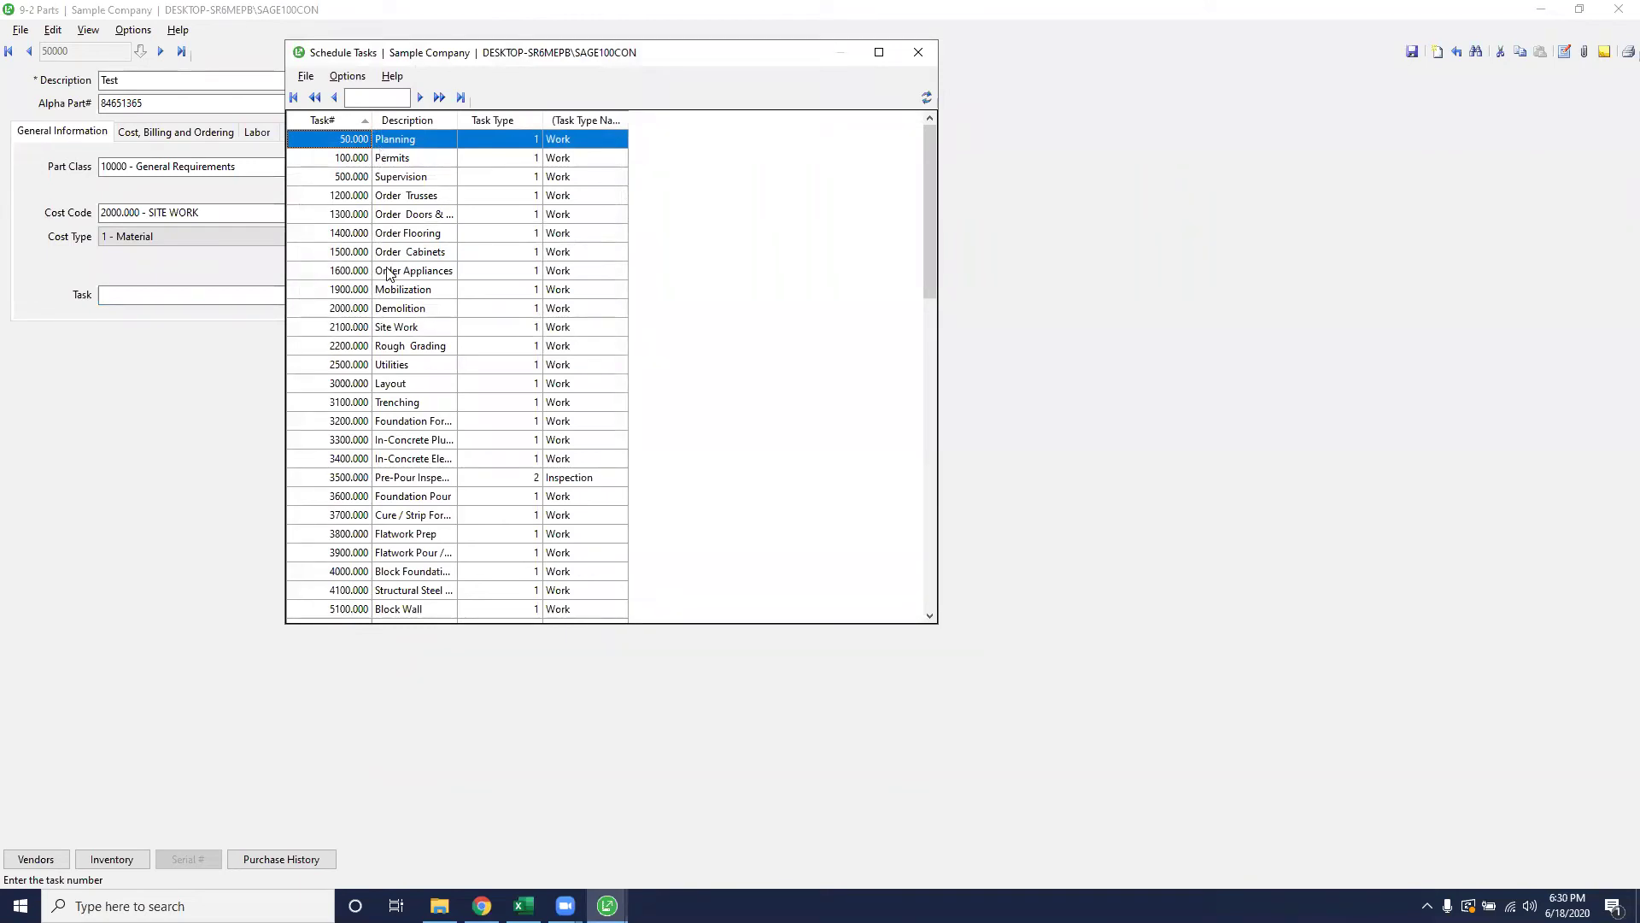
double_click(413, 142)
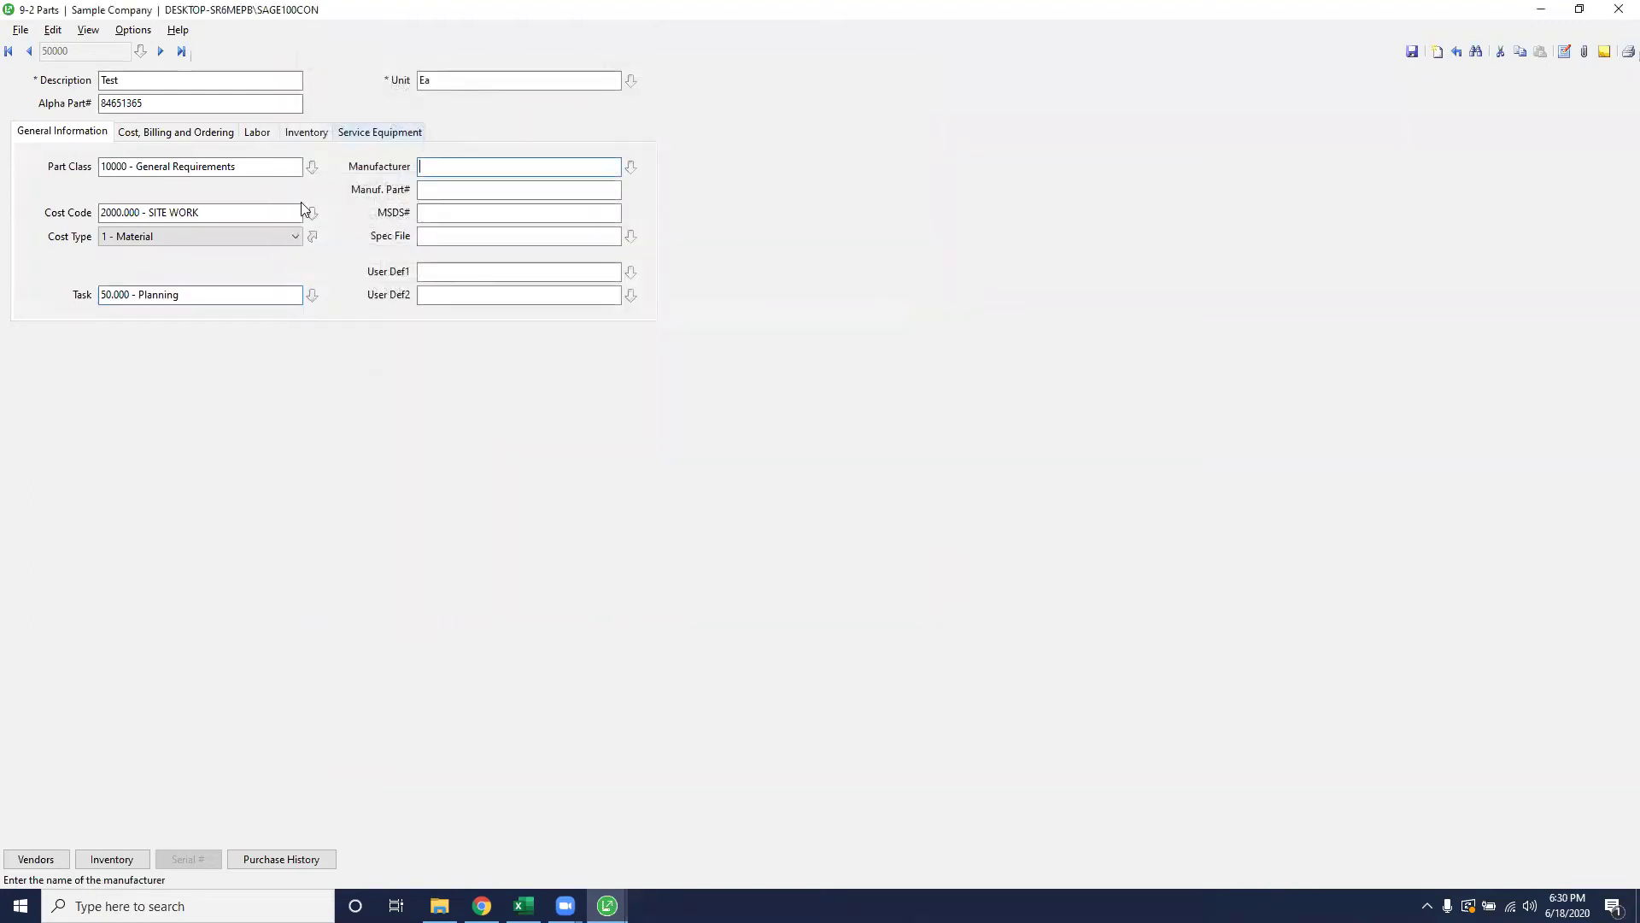
left_click(181, 79)
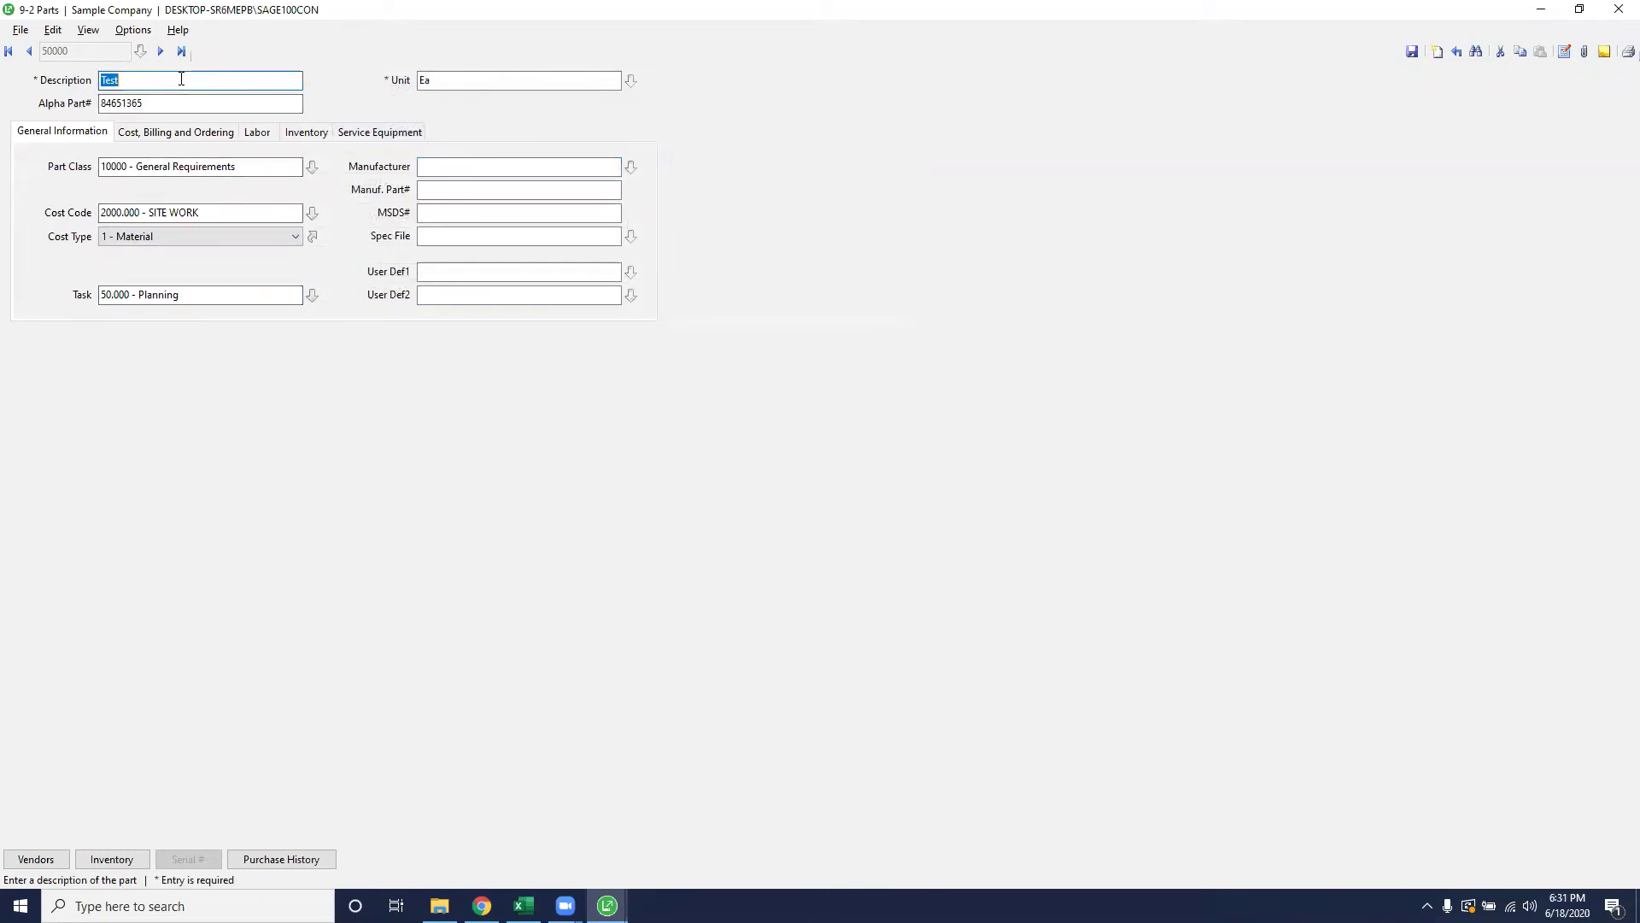
Check the Cost, Billing and Ordering figures including Markup %, then view the Labor tab.
left_click(132, 139)
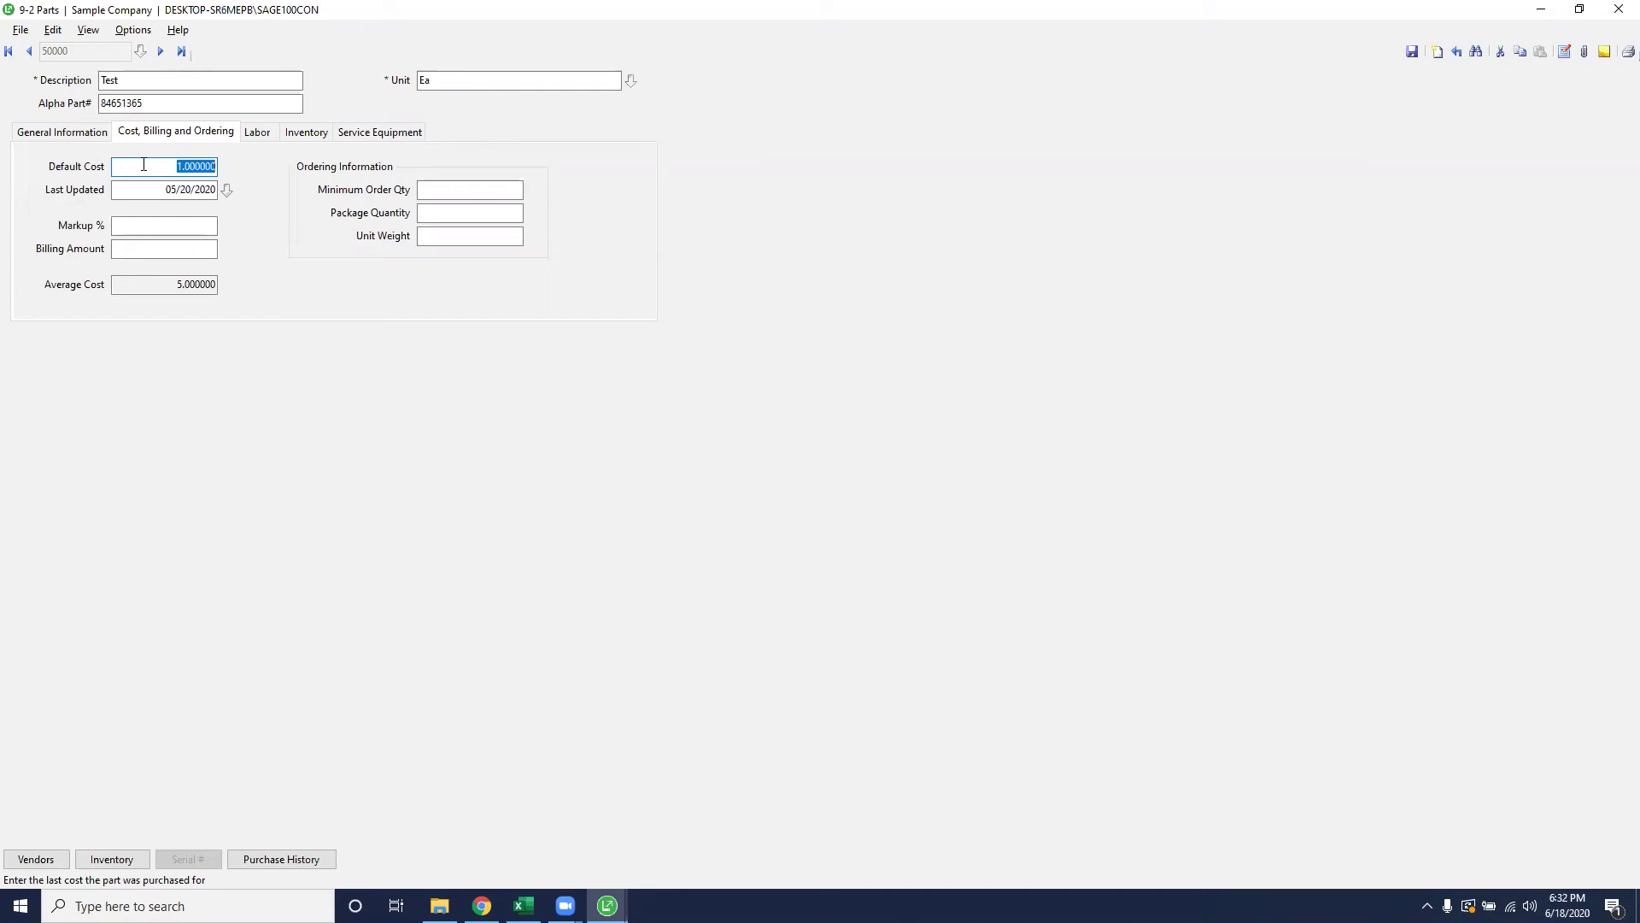
left_click(134, 229)
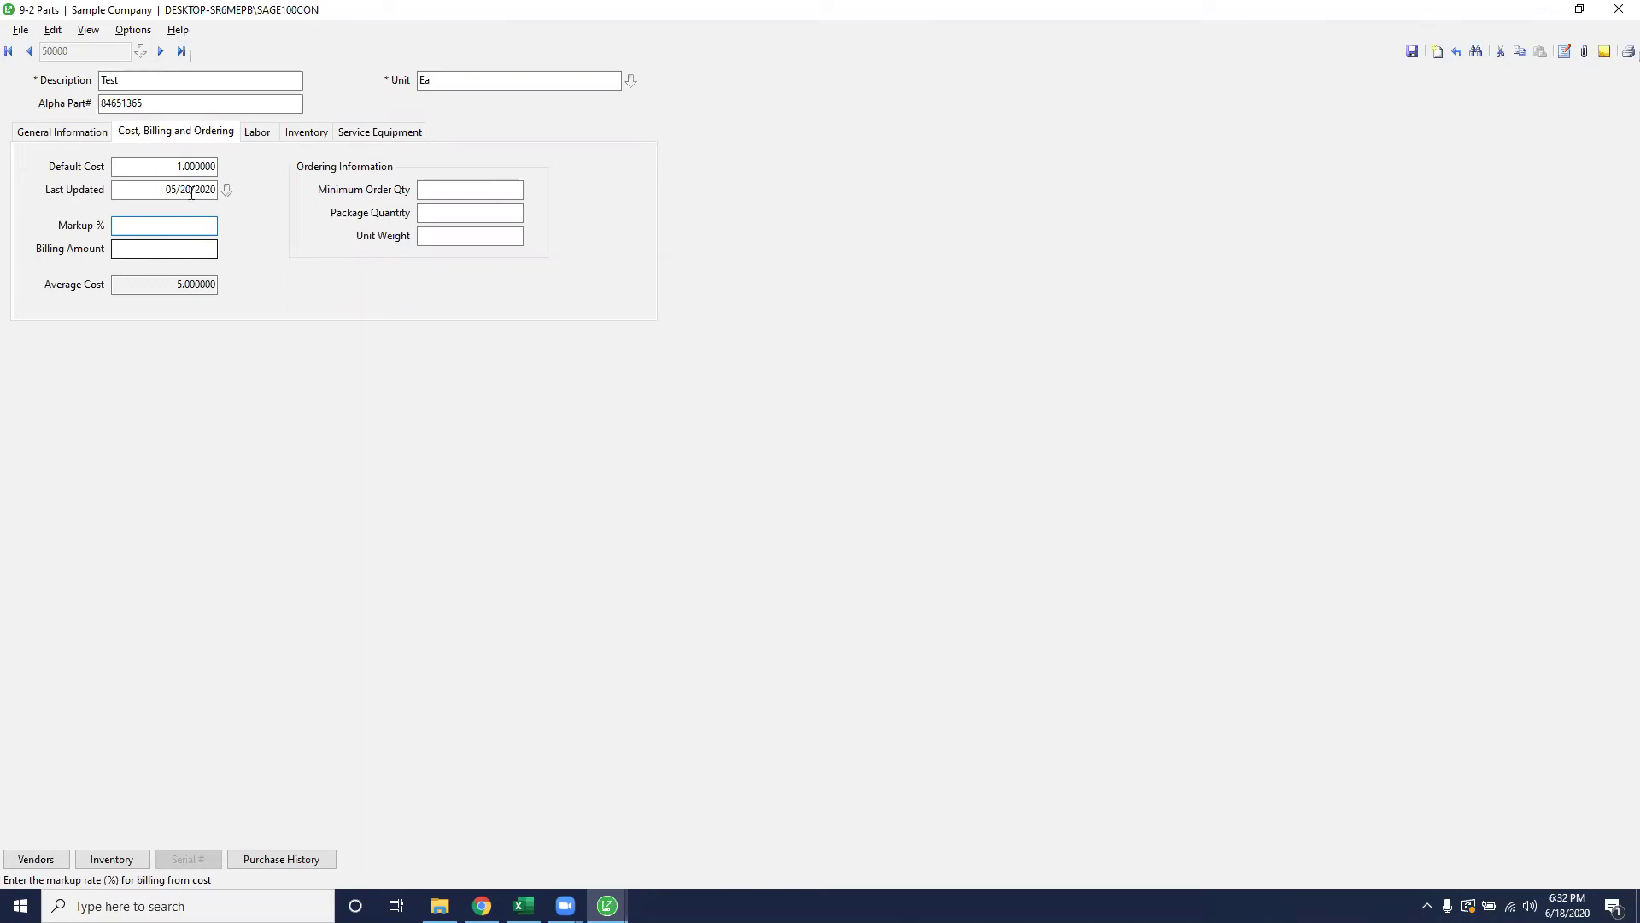
left_click(253, 139)
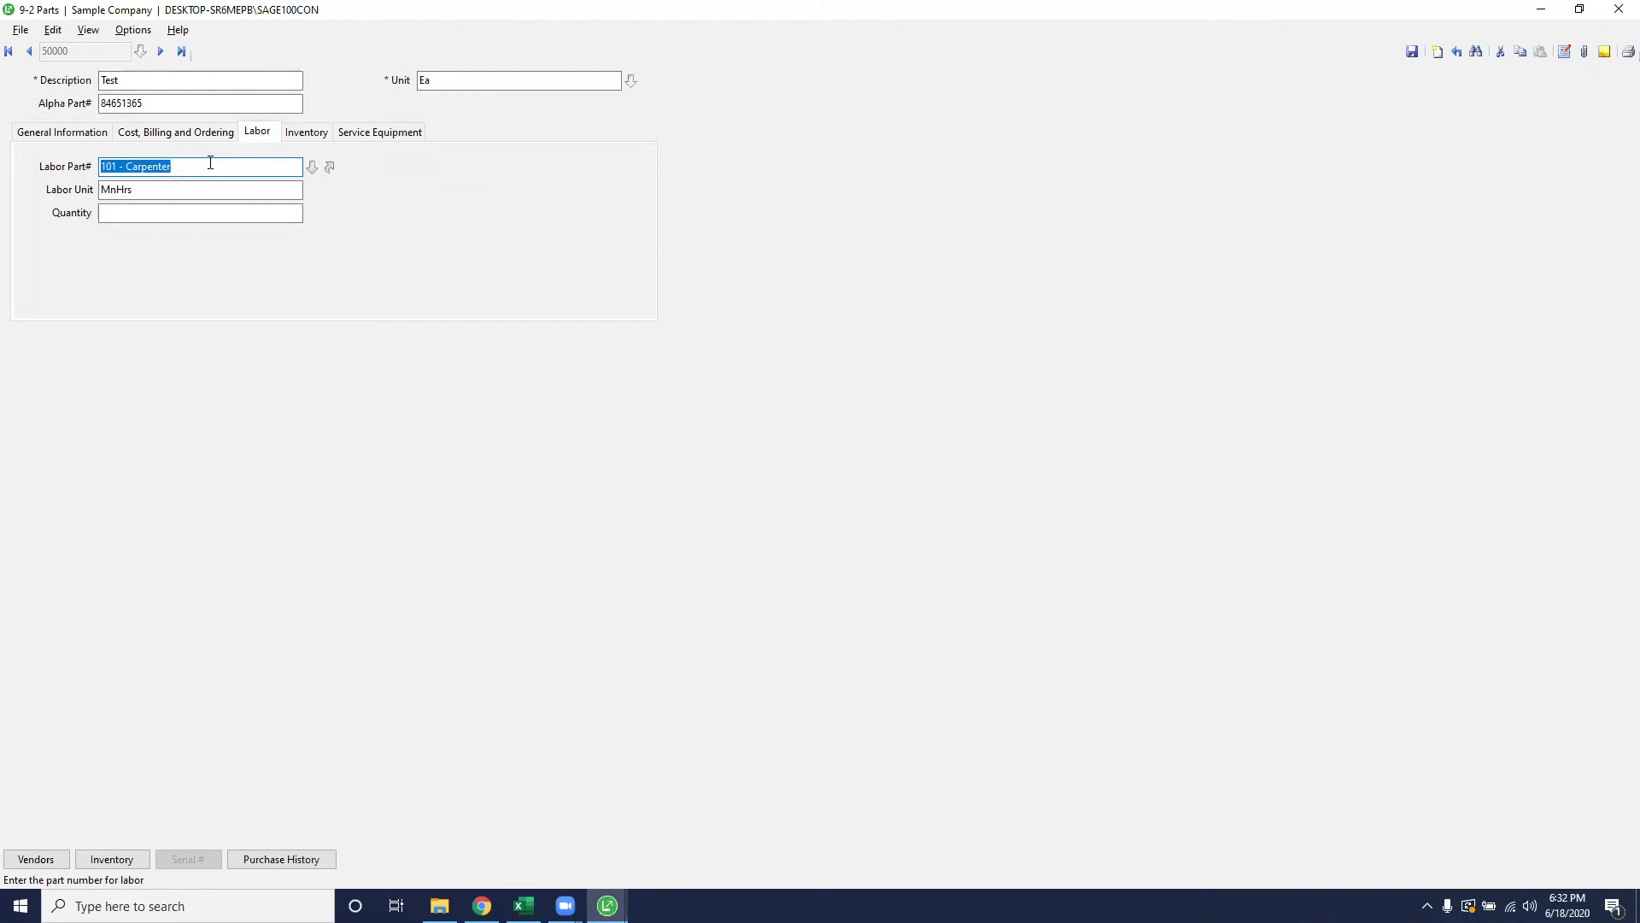
left_click(179, 78)
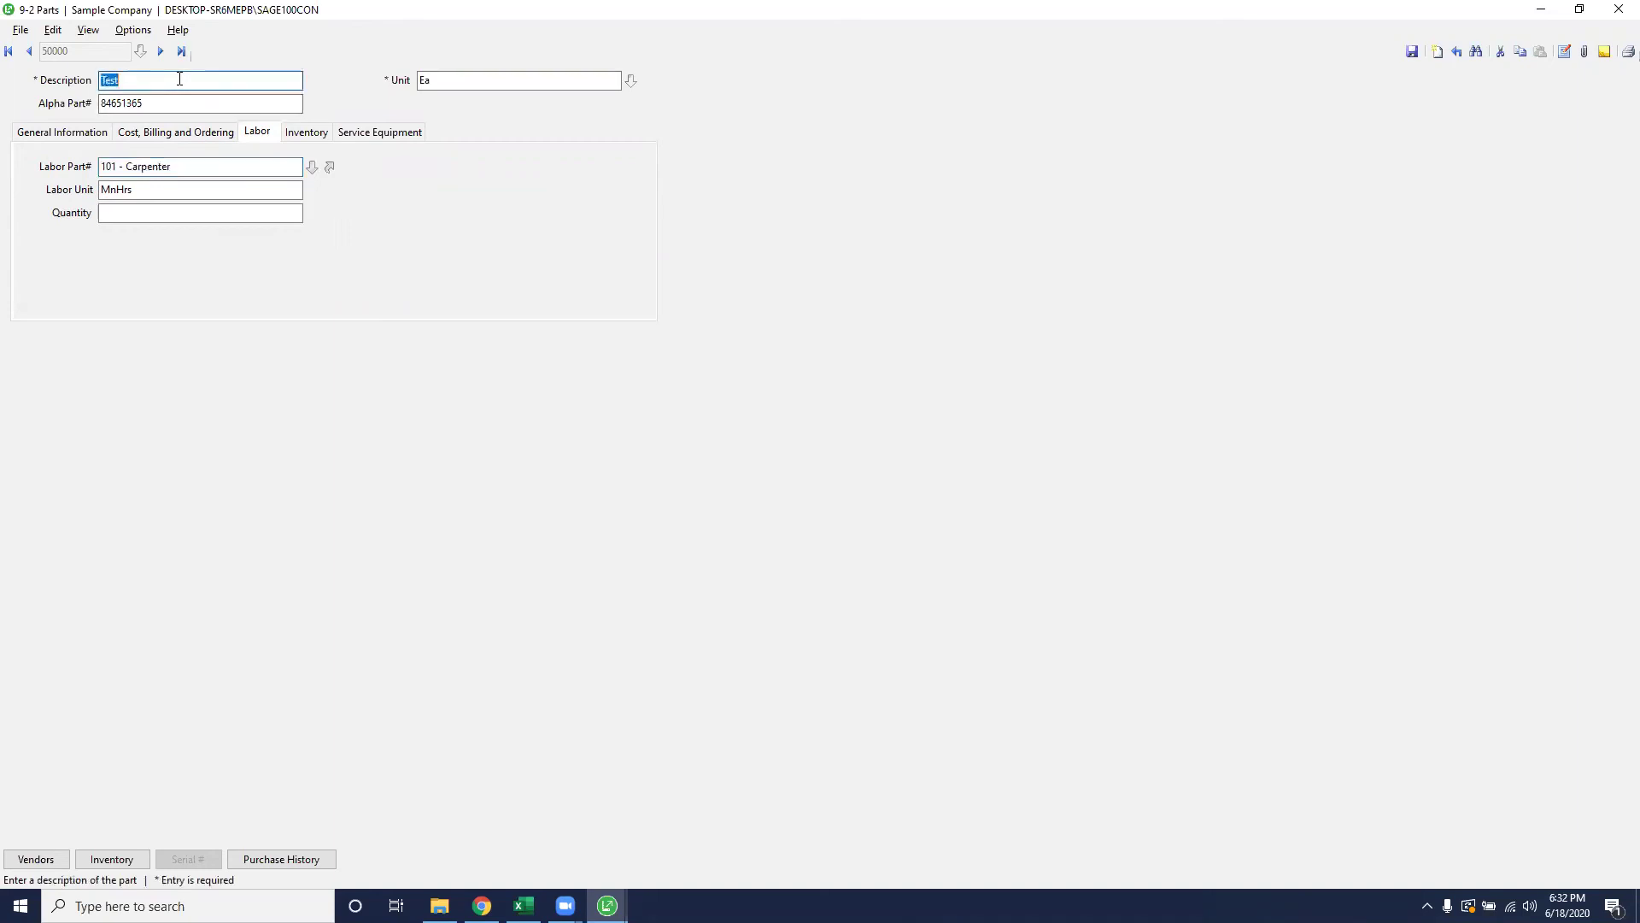
left_click(176, 167)
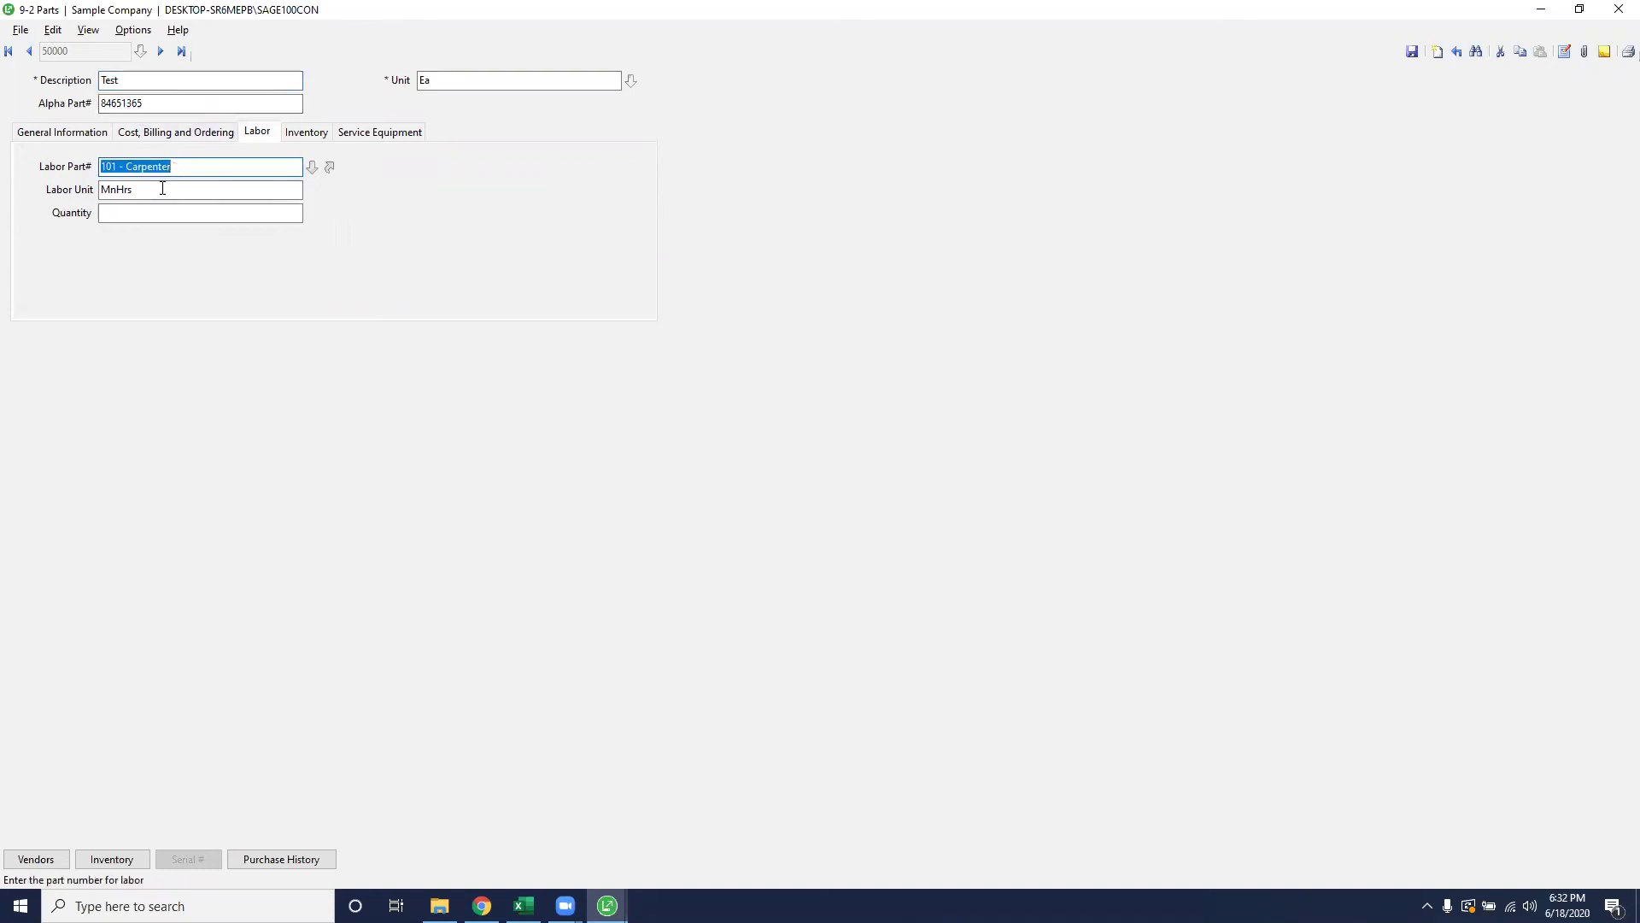
left_click(162, 188)
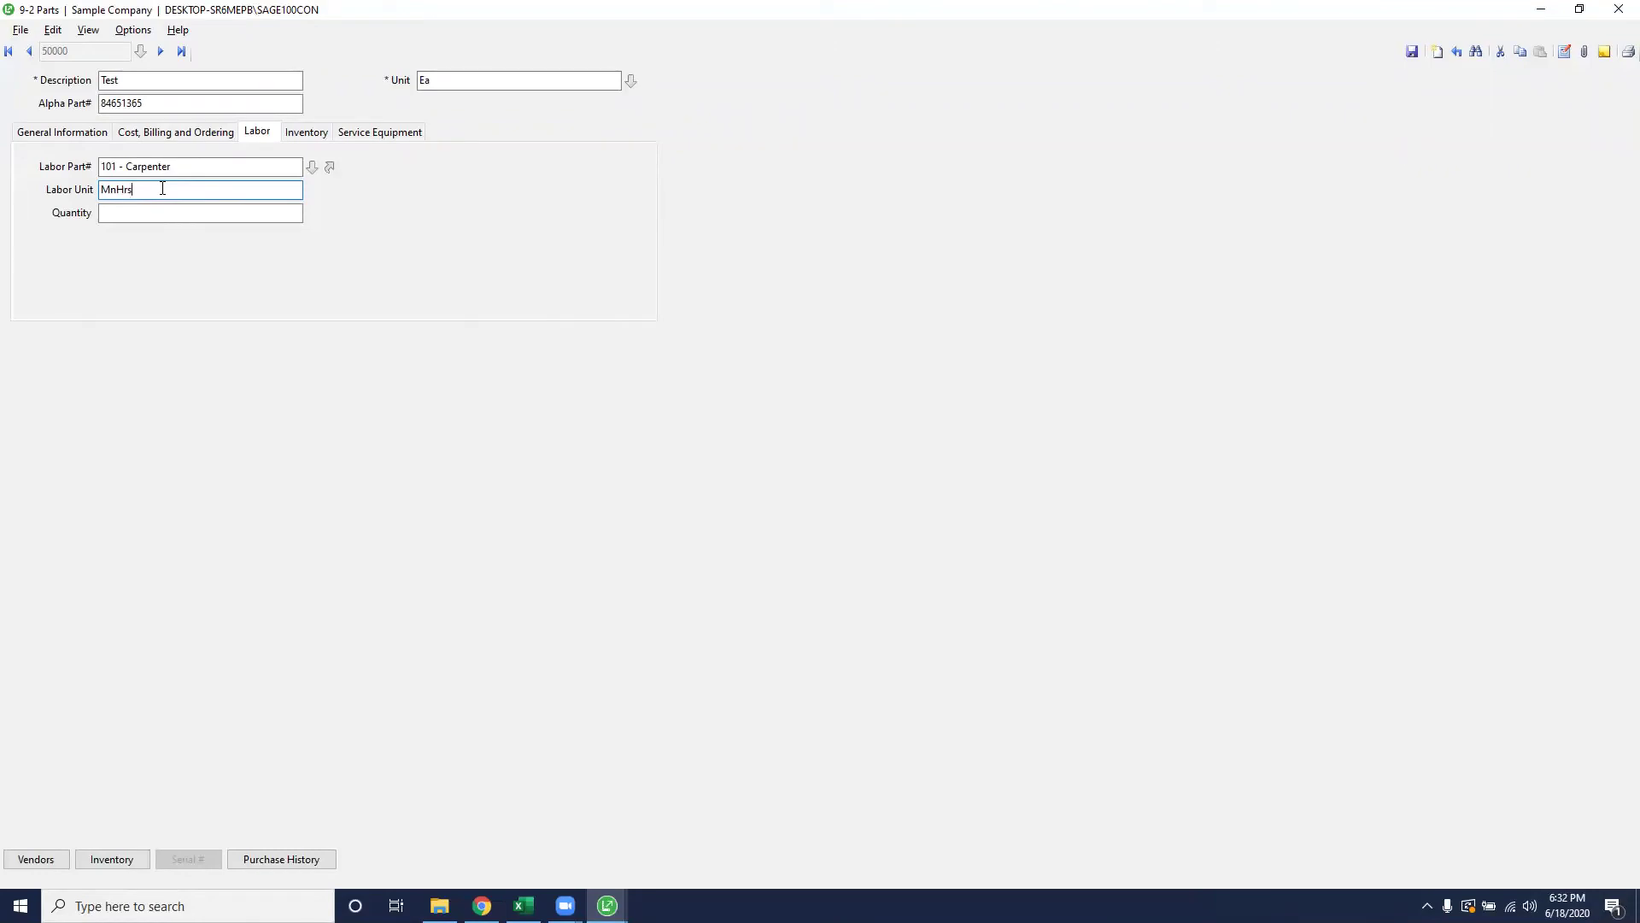
Compare the Inventory and Service Equipment tabs, ending on Inventory with 1.0000 on hand.
left_click(285, 137)
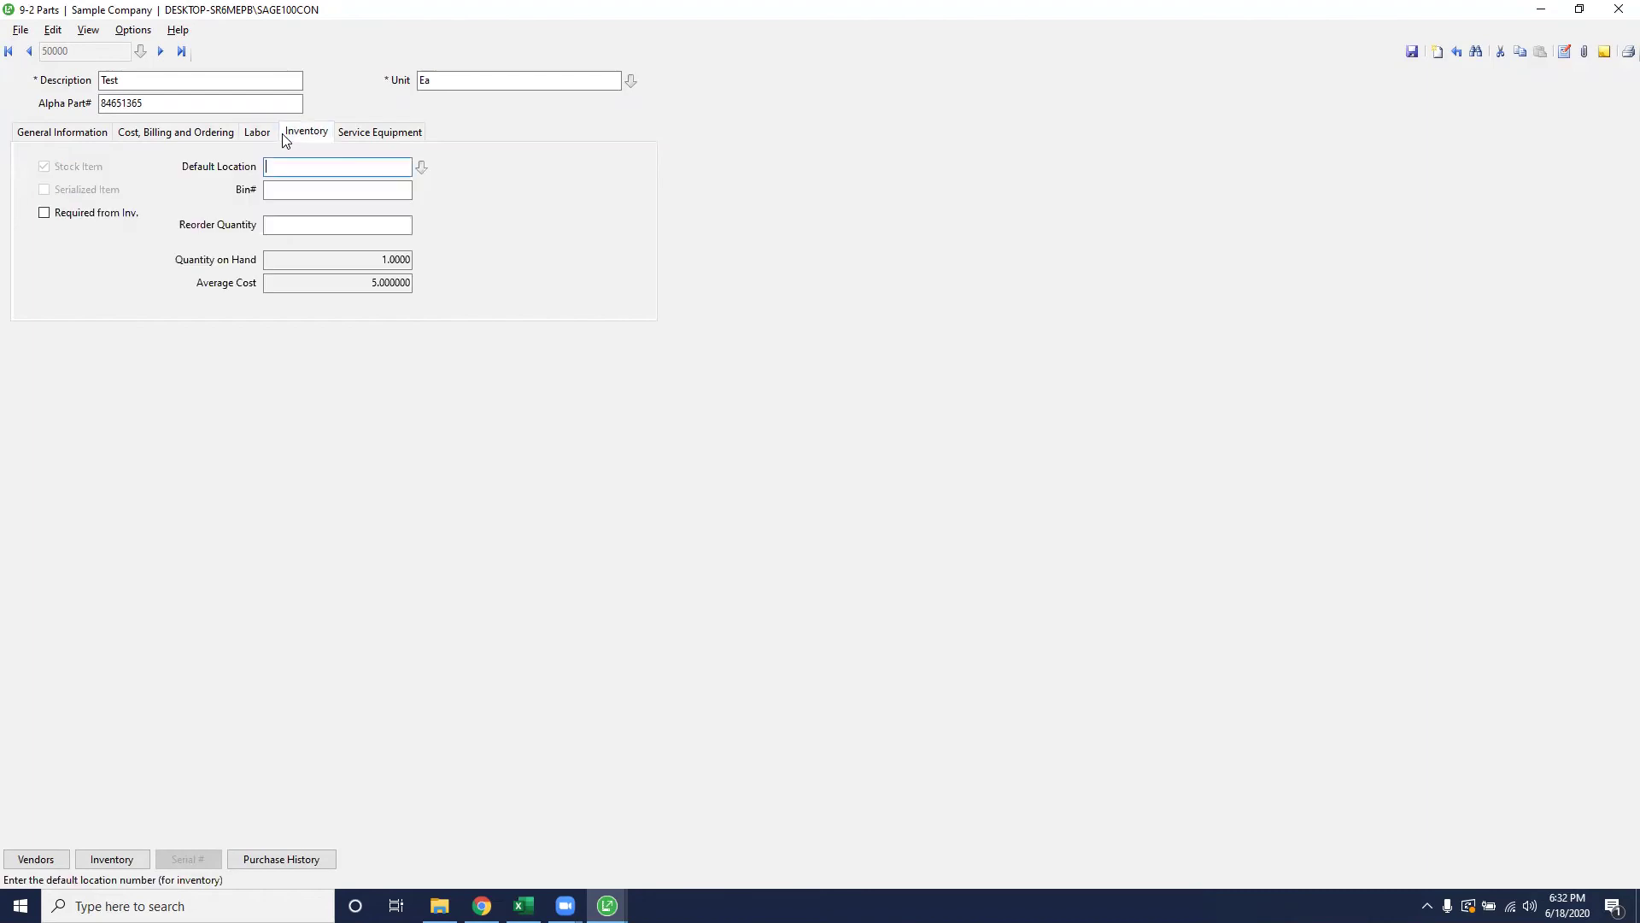
left_click(362, 140)
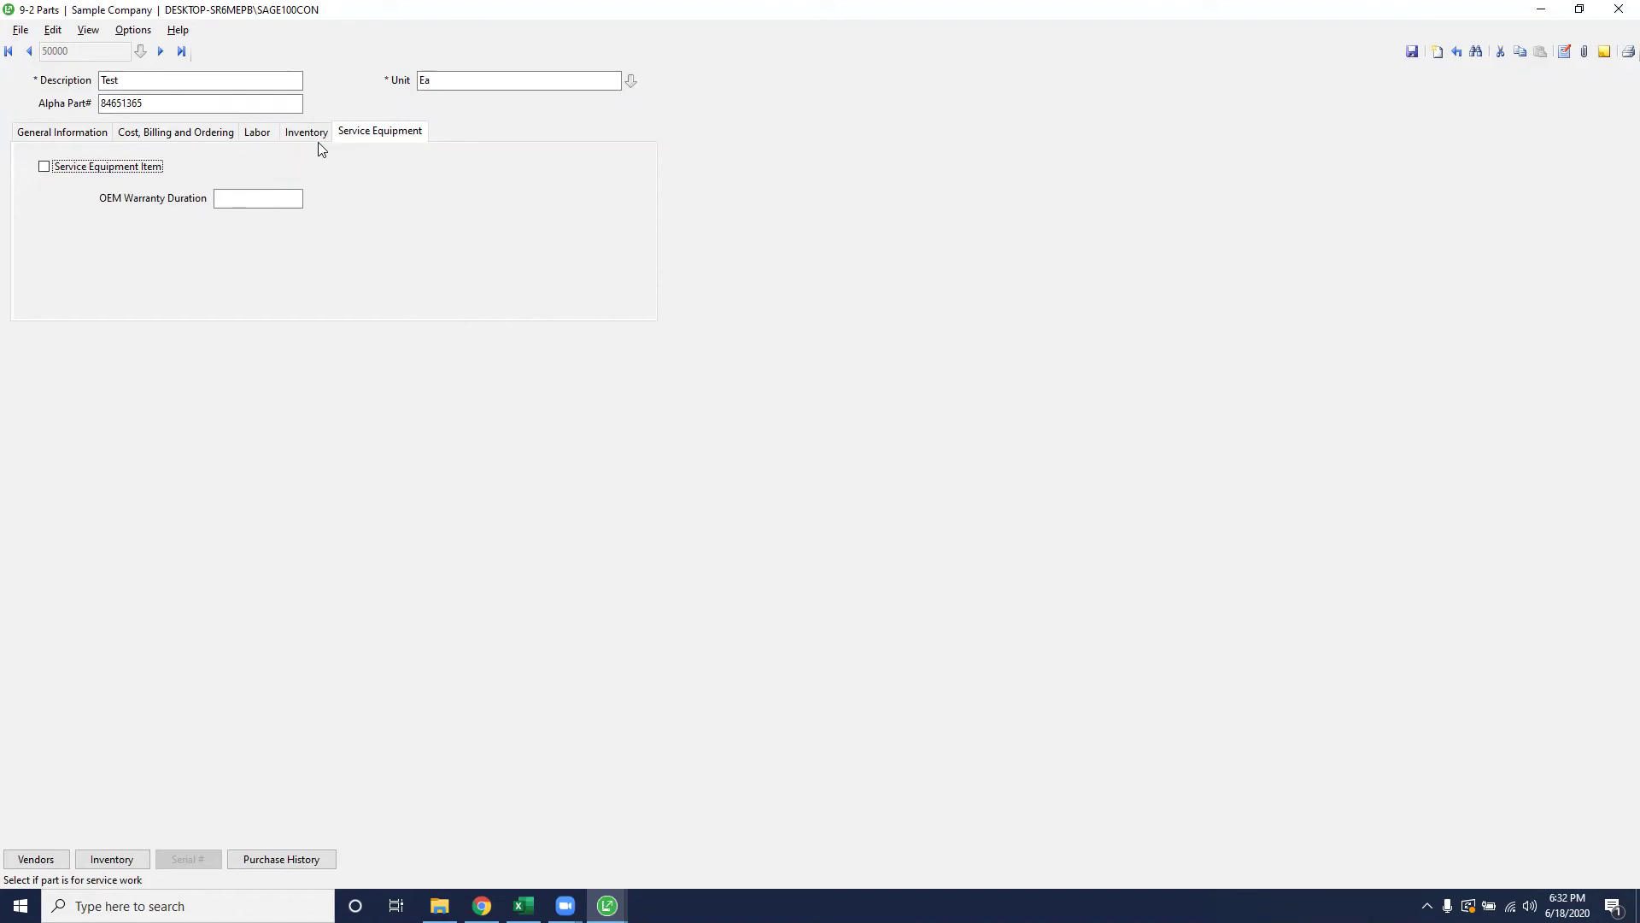
left_click(317, 134)
left_click(371, 135)
left_click(323, 138)
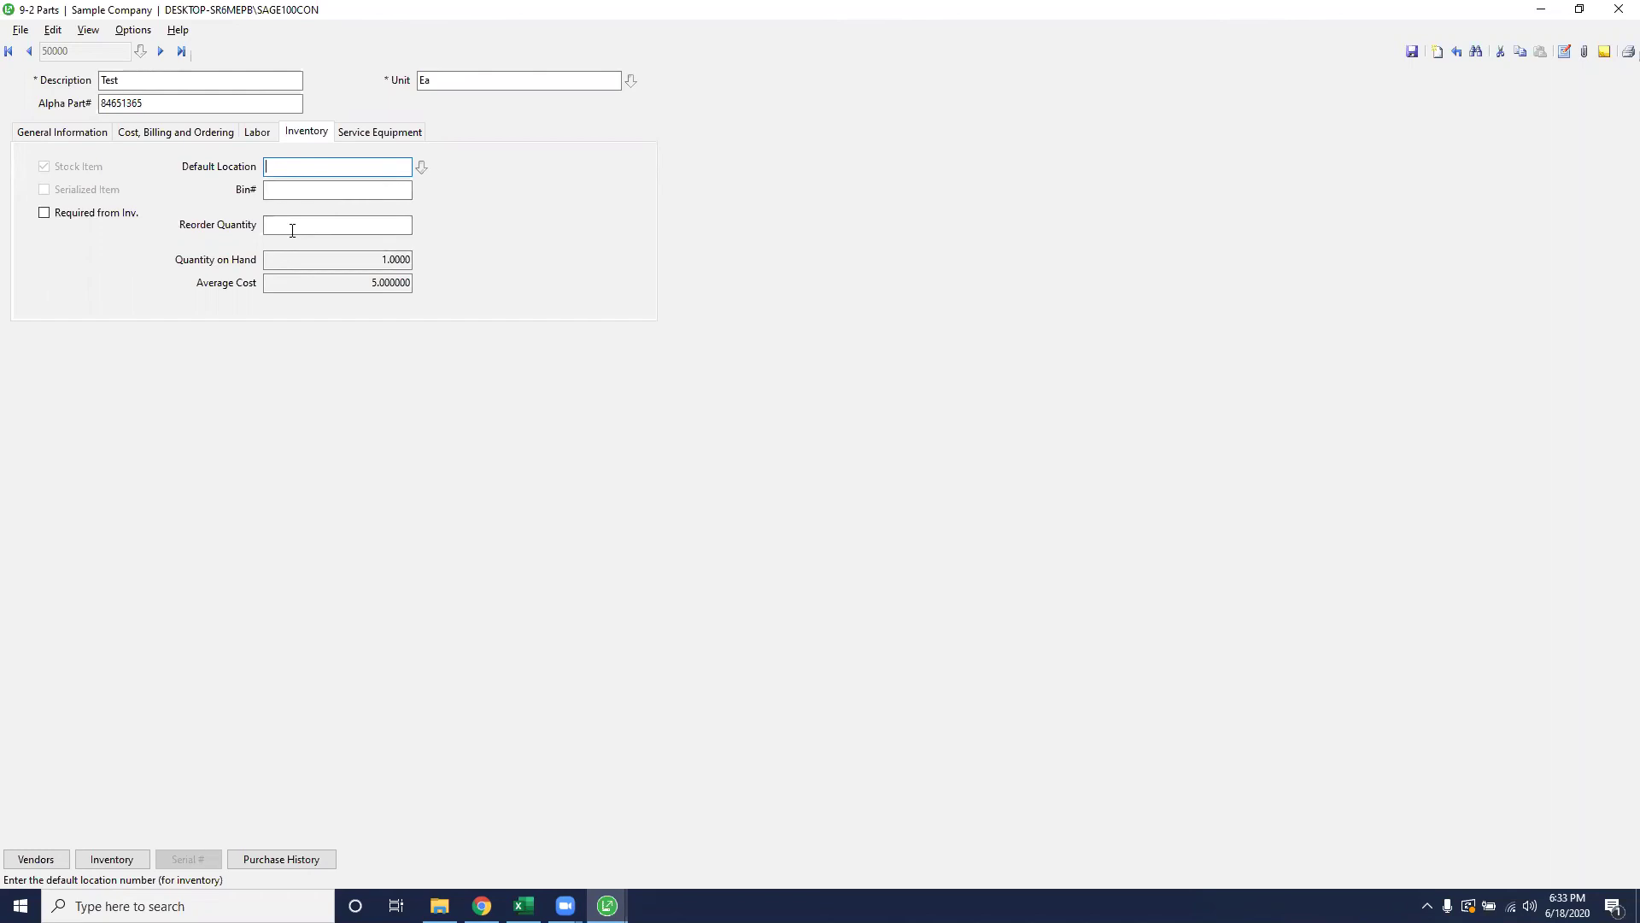
Set the cost type to 4 - Subcontract on General Information and bring up the Vendors list.
left_click(108, 133)
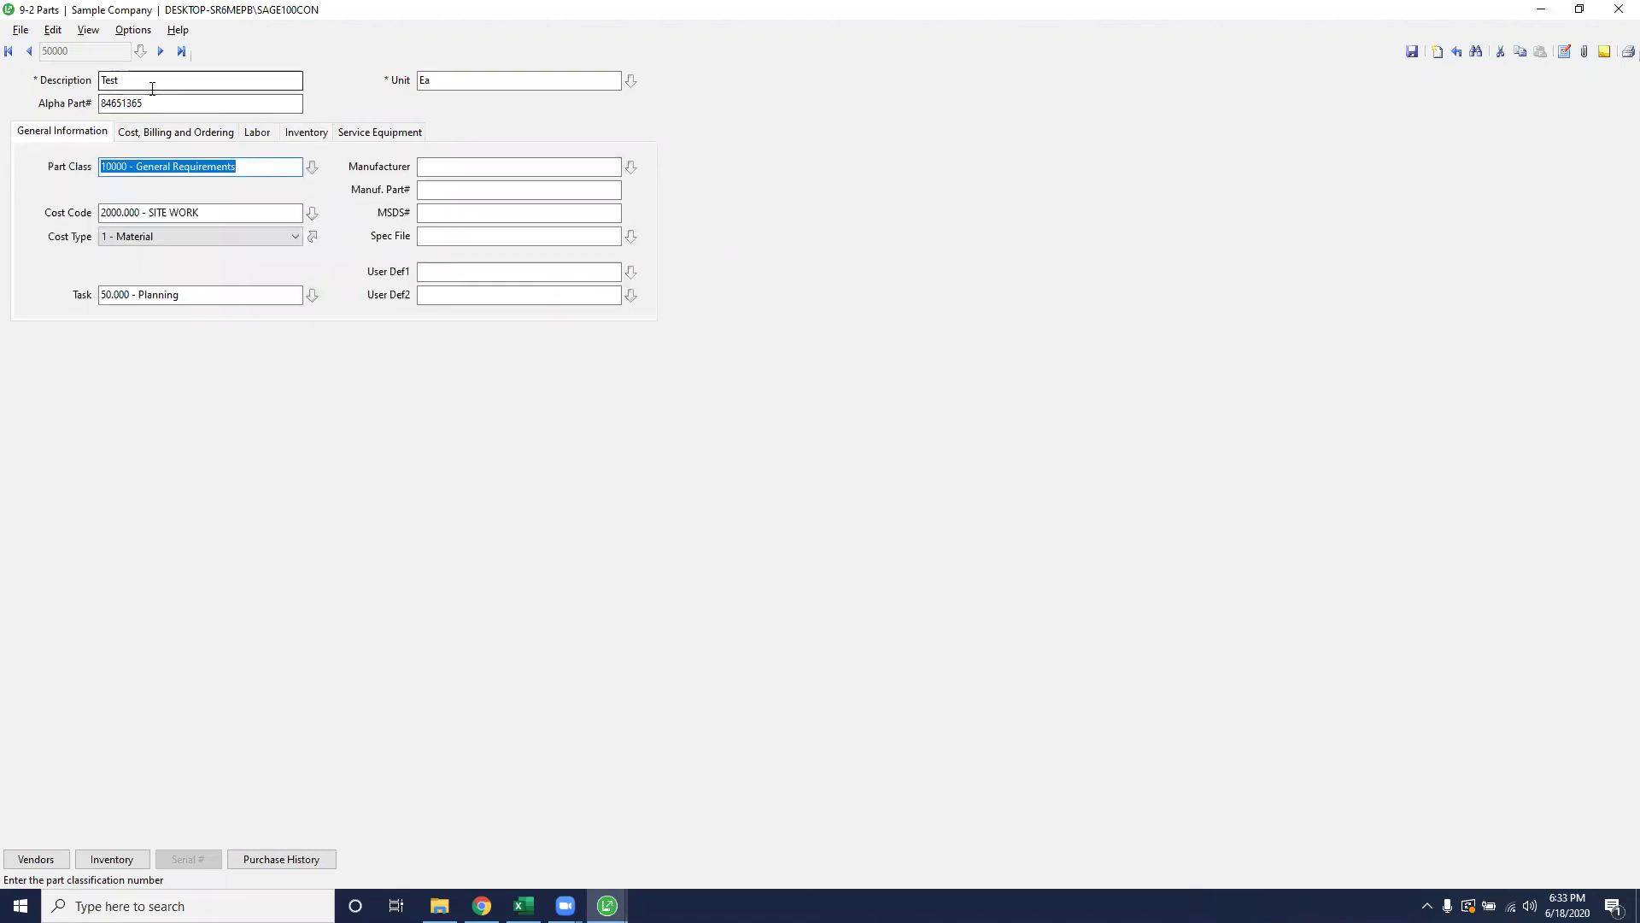
left_click(128, 237)
left_click(147, 306)
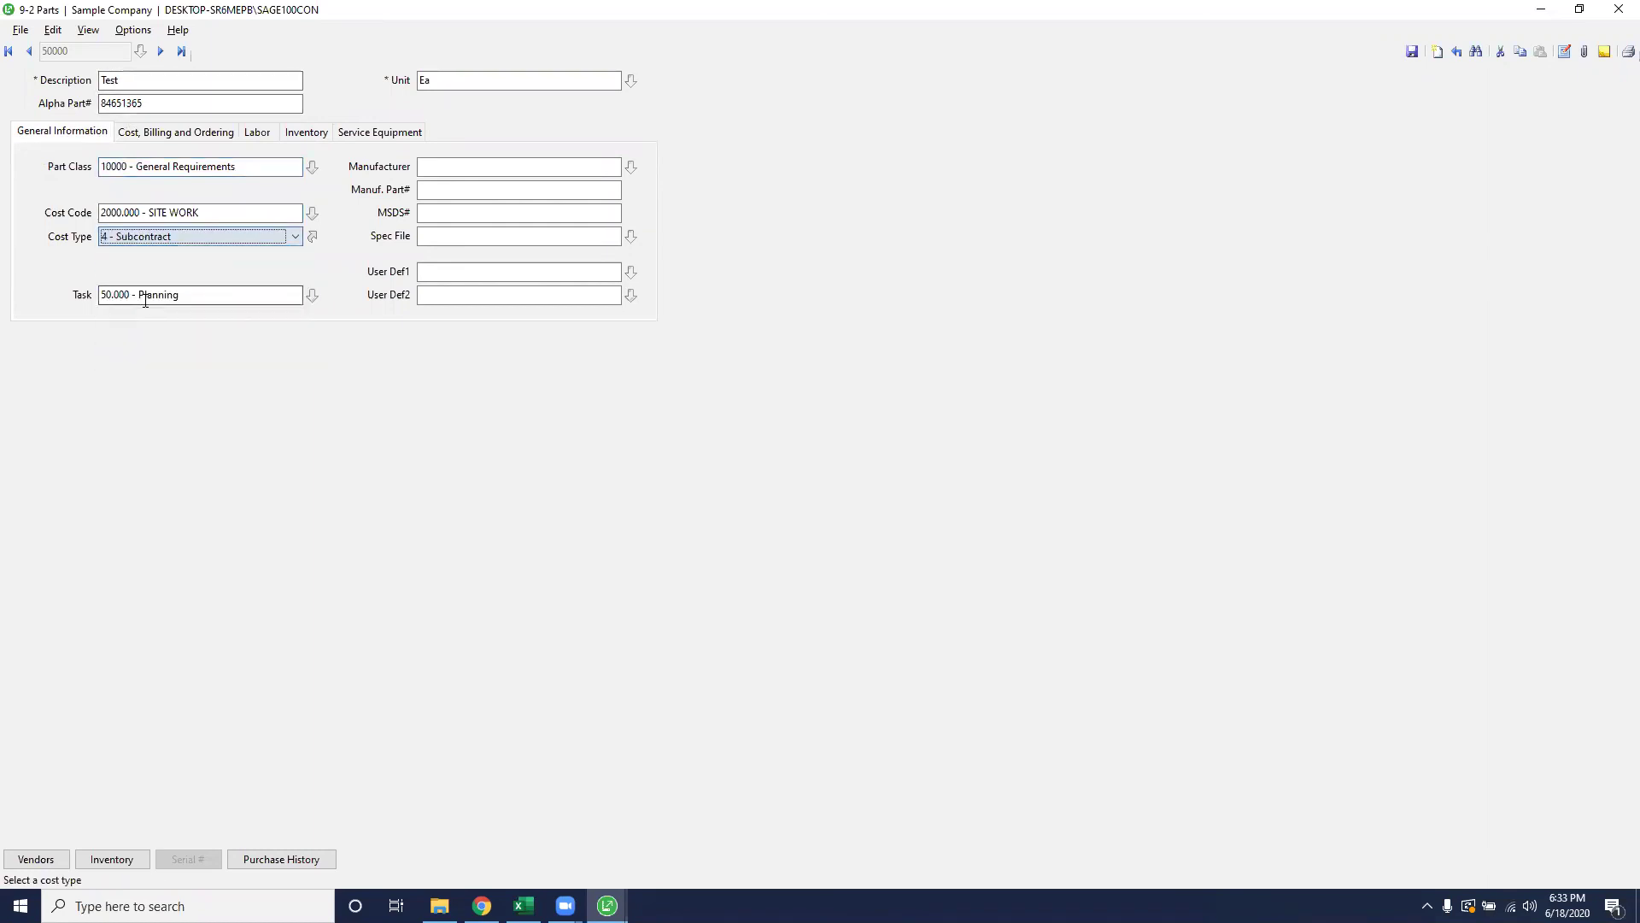
left_click(65, 859)
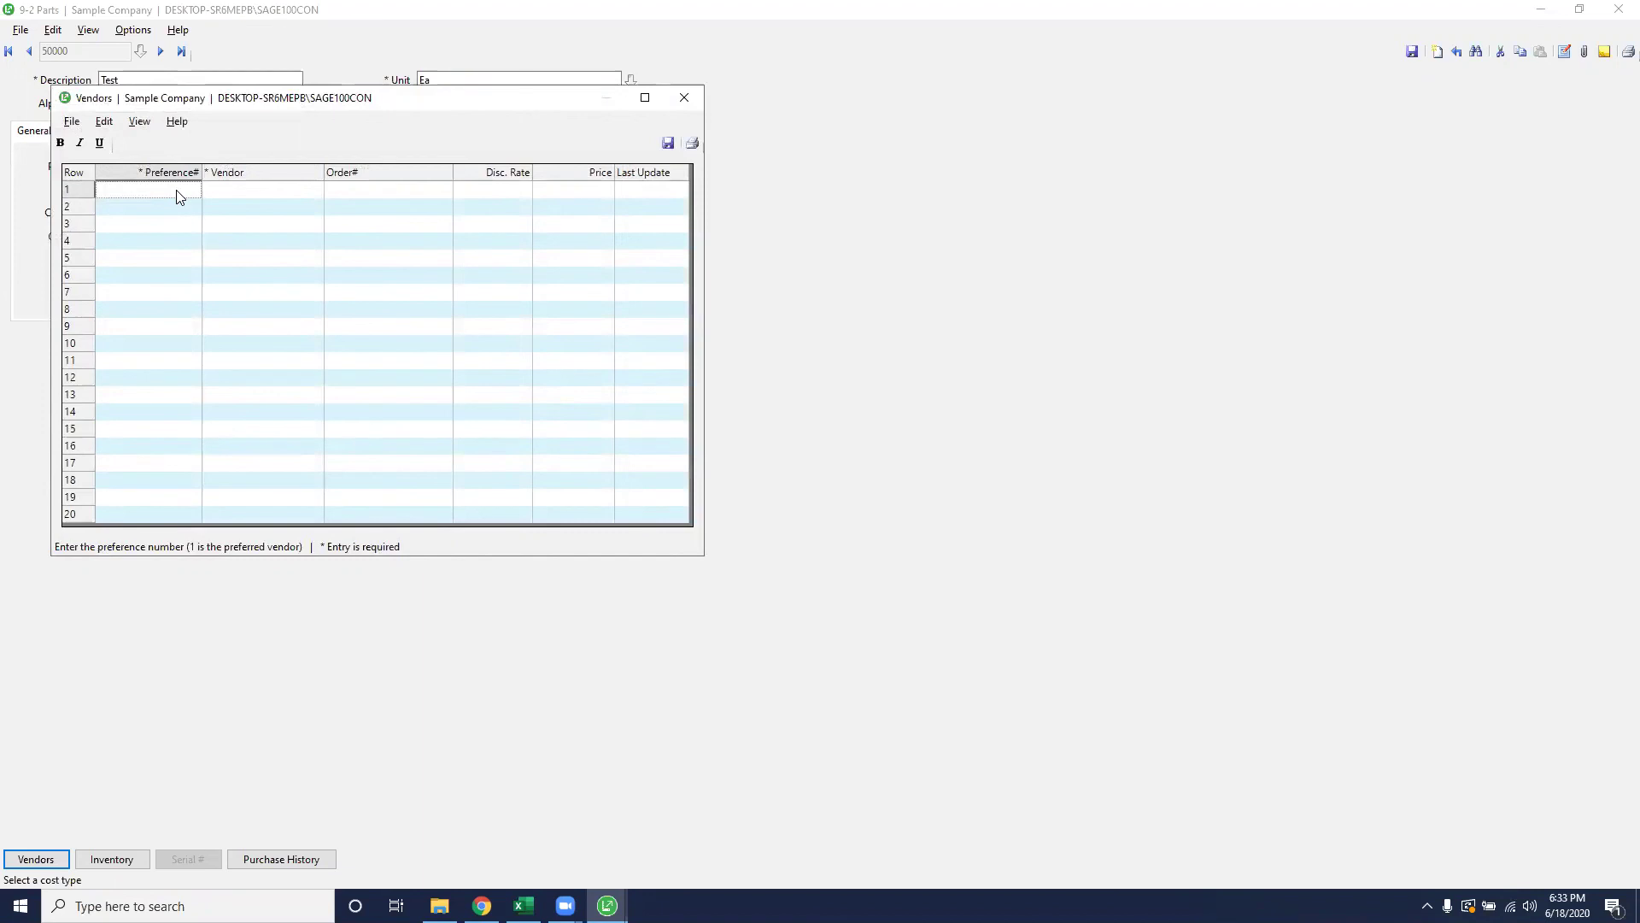
Add vendor 2 Gray Heating with preference 1, then save and close the Vendors list.
type("1")
key("Tab")
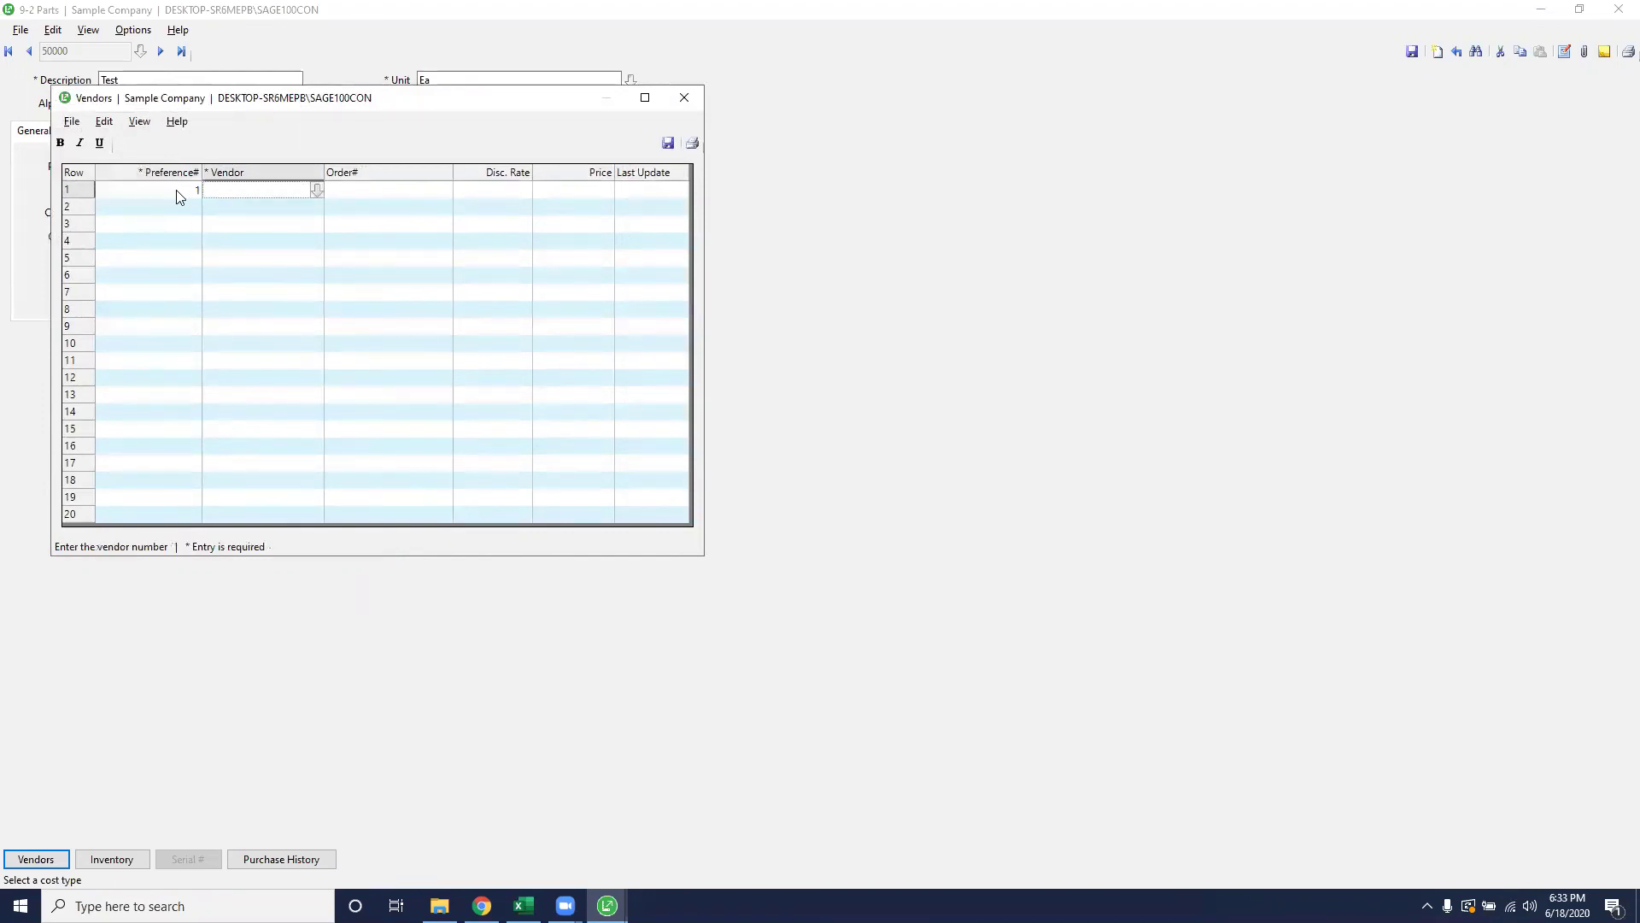
left_click(318, 190)
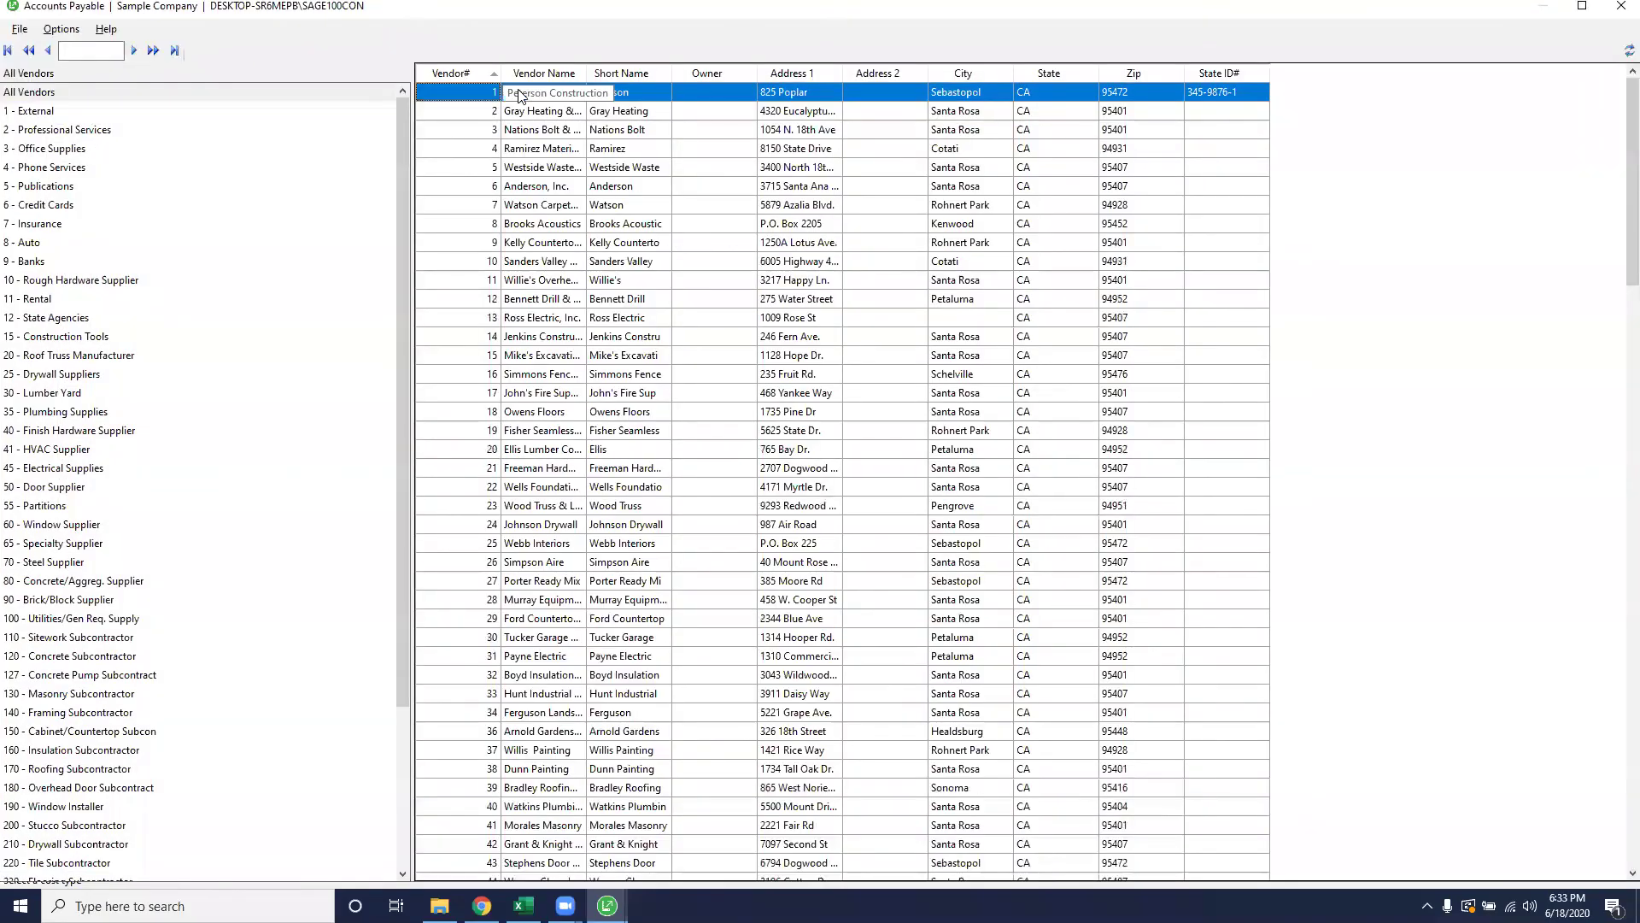
left_click(521, 111)
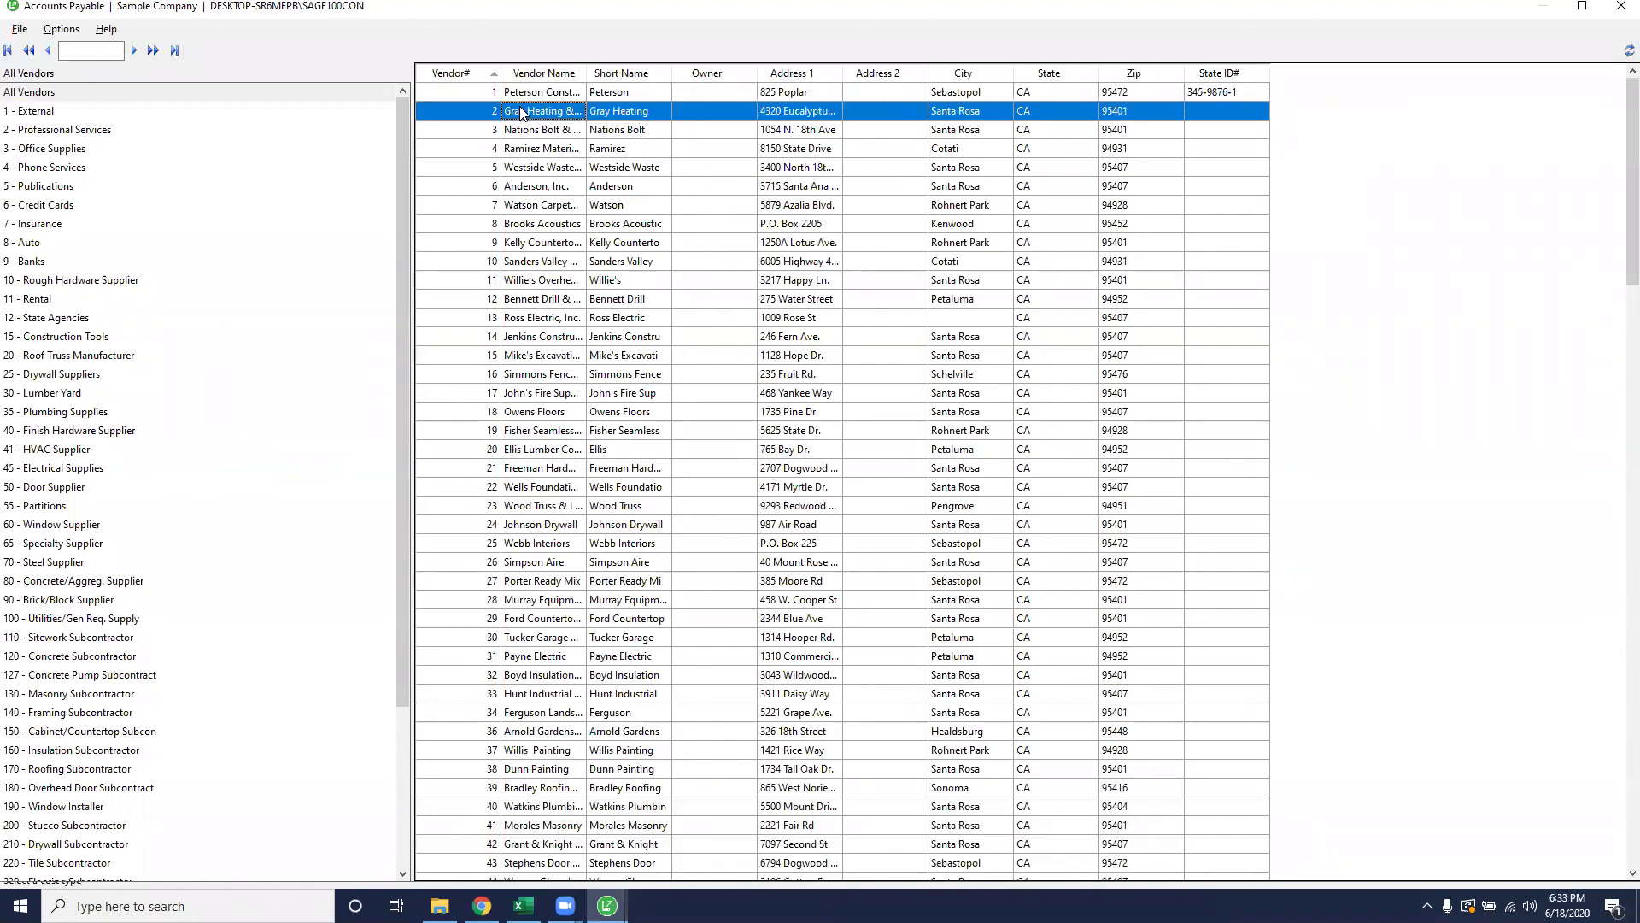
double_click(519, 106)
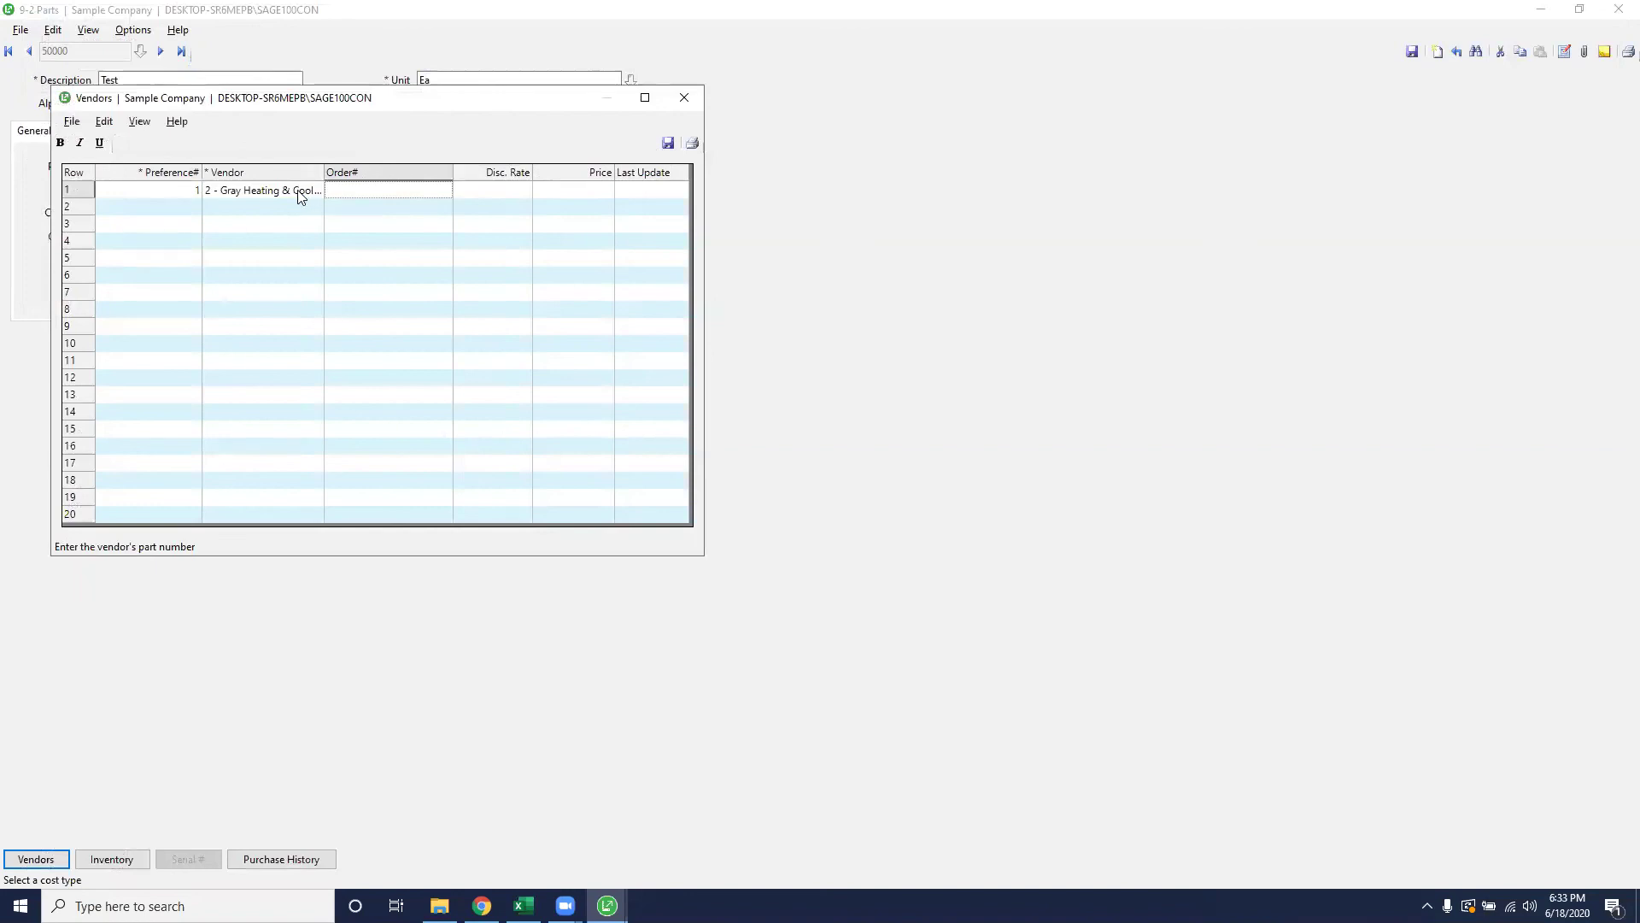
left_click(667, 144)
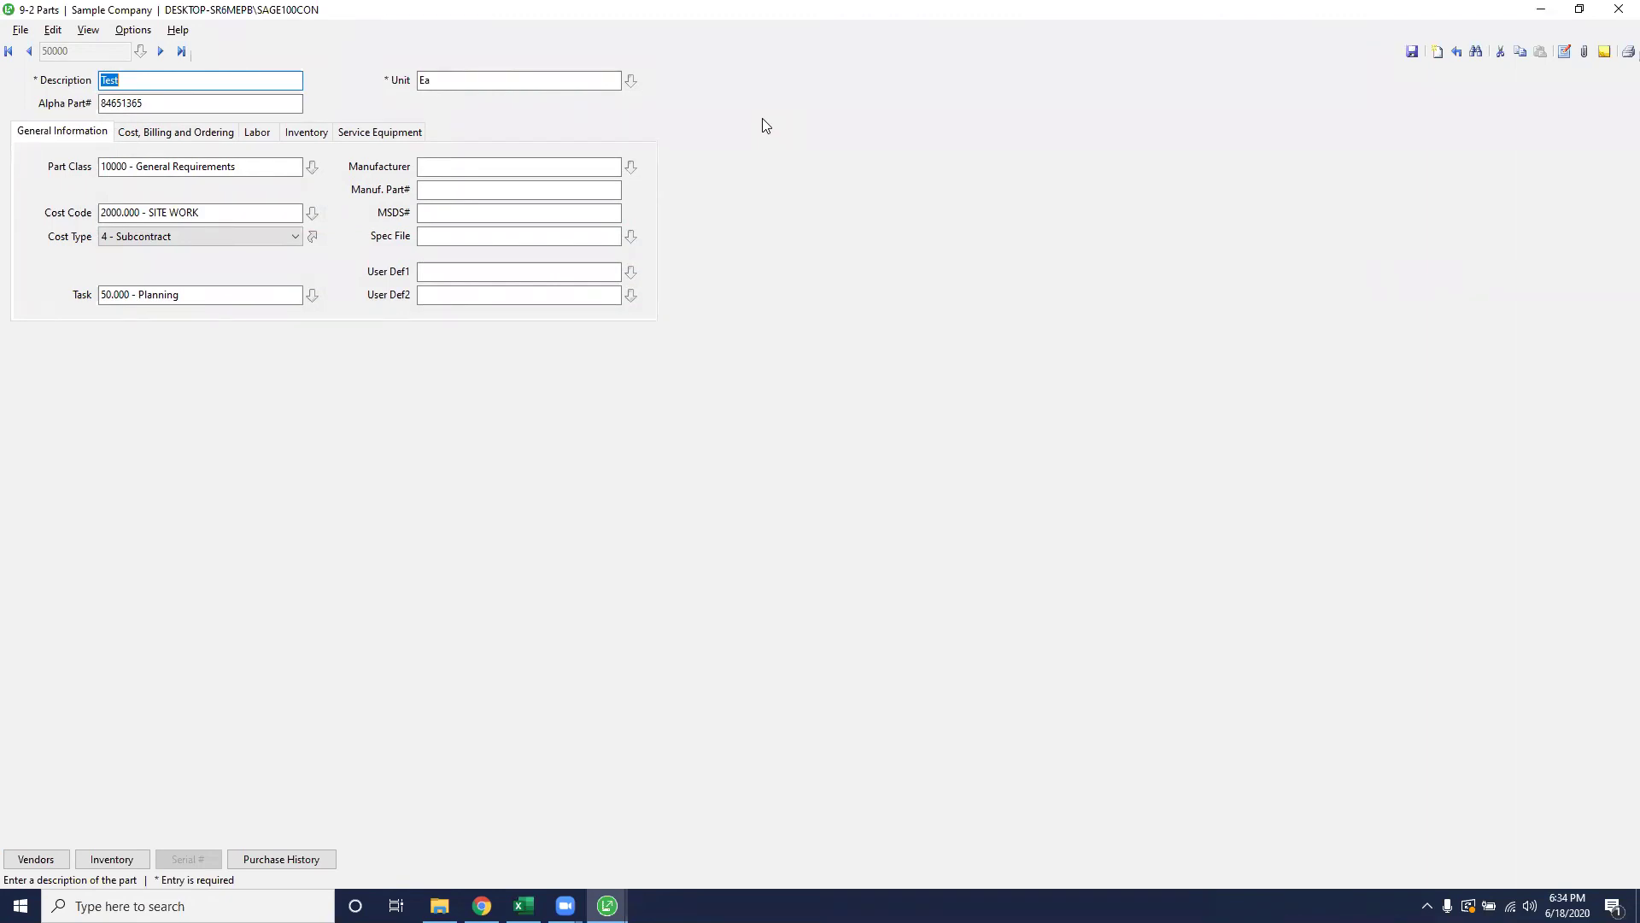
Save part 50000 and recall it, confirming cost type 4 - Subcontract.
left_click(1413, 52)
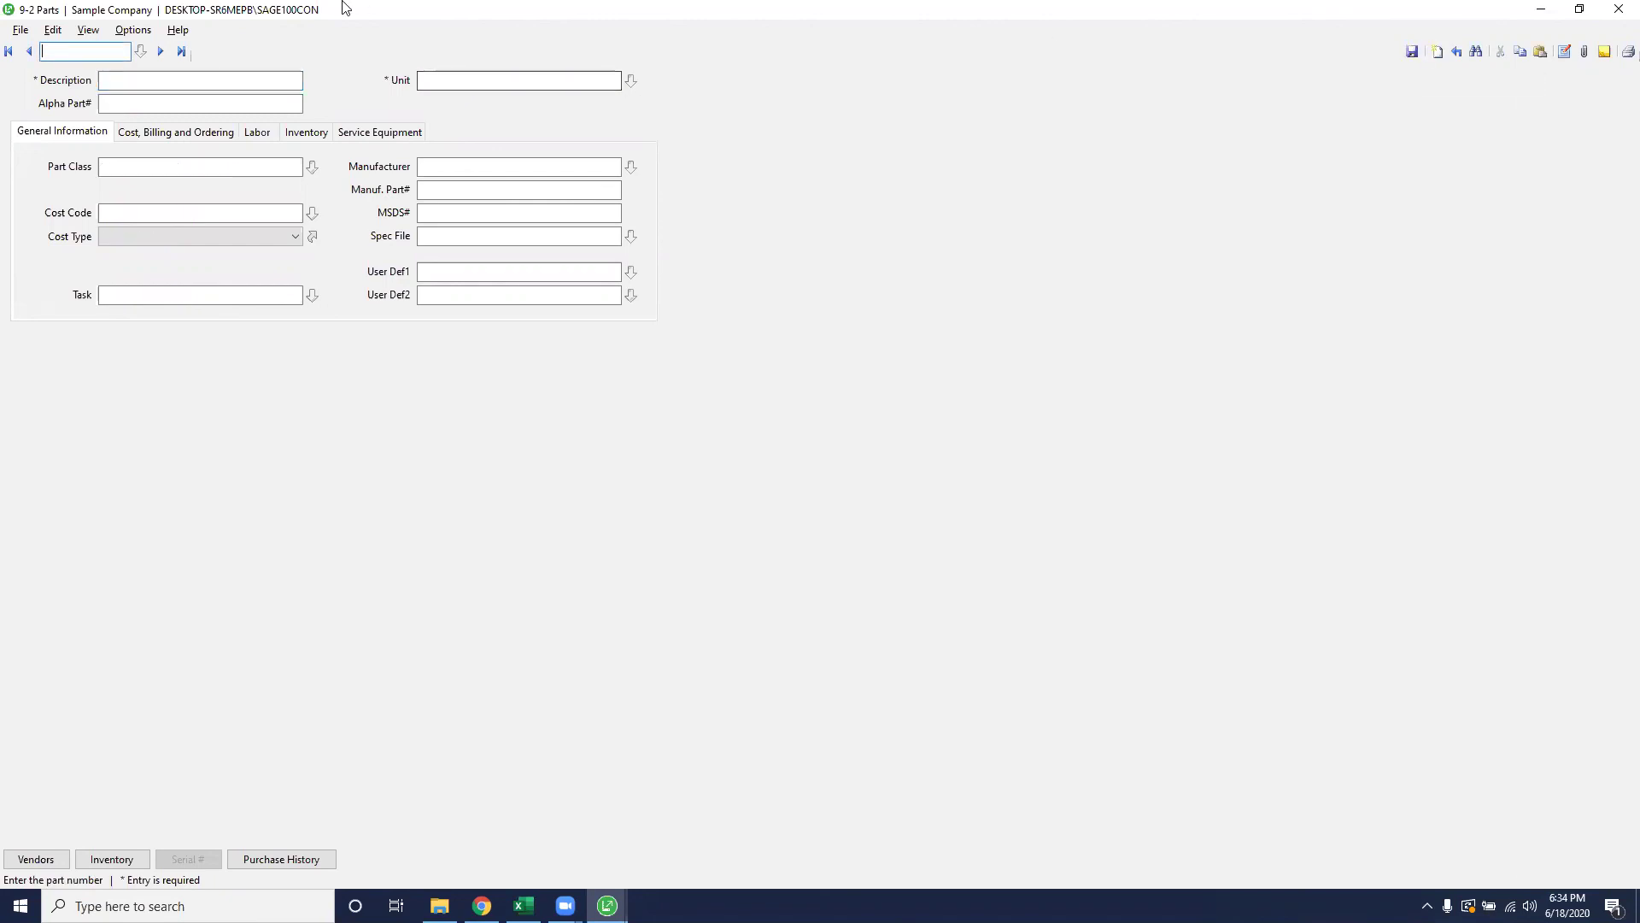
left_click(1449, 52)
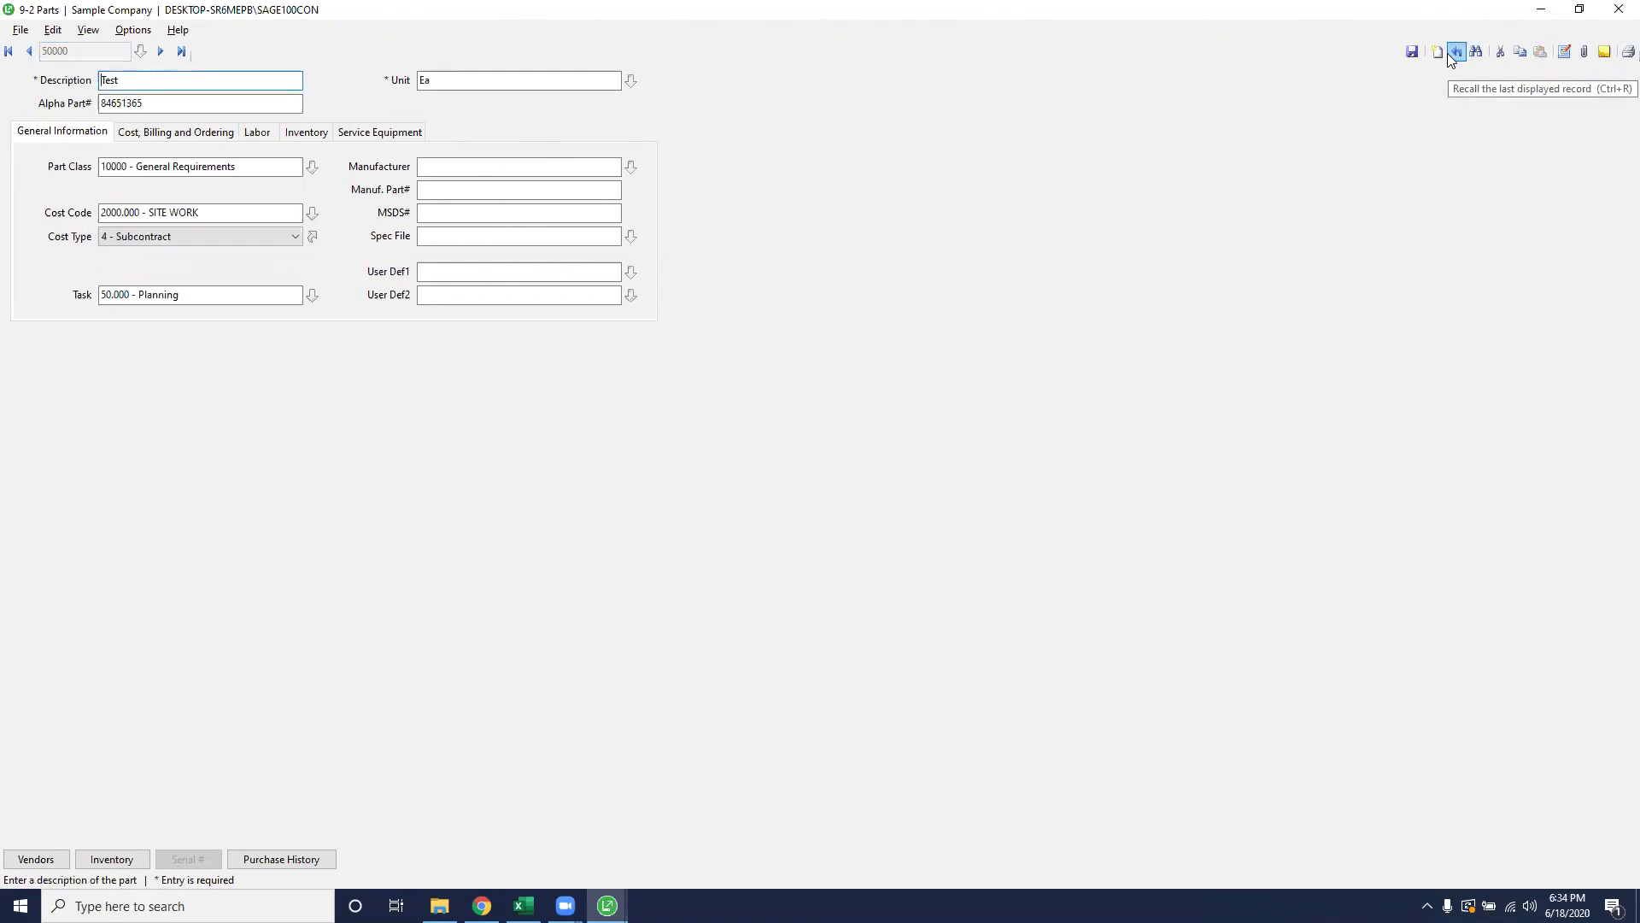